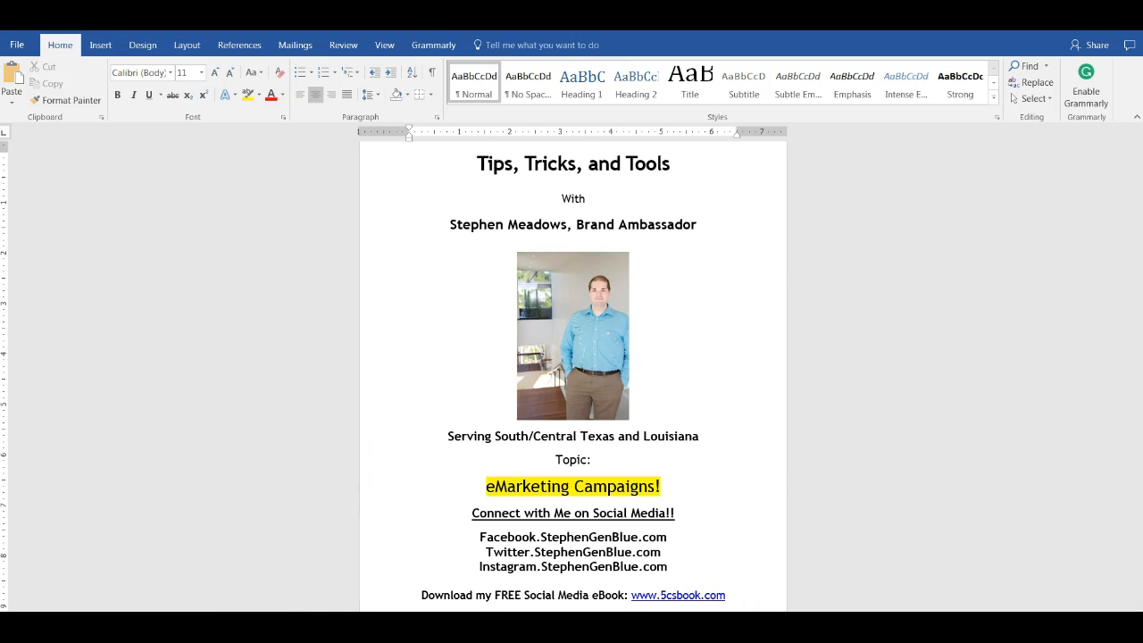
- Switch to the browser, open eMarketing from the Exchange springboard, and go to its campaigns page past the holiday promotion
click(246, 625)
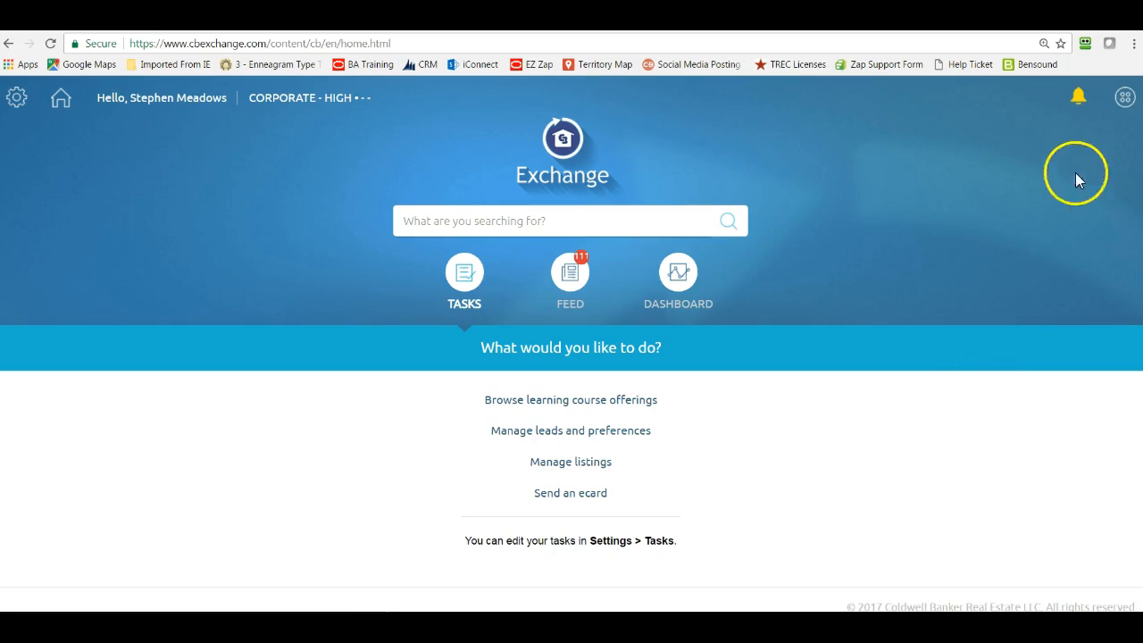
click(1124, 98)
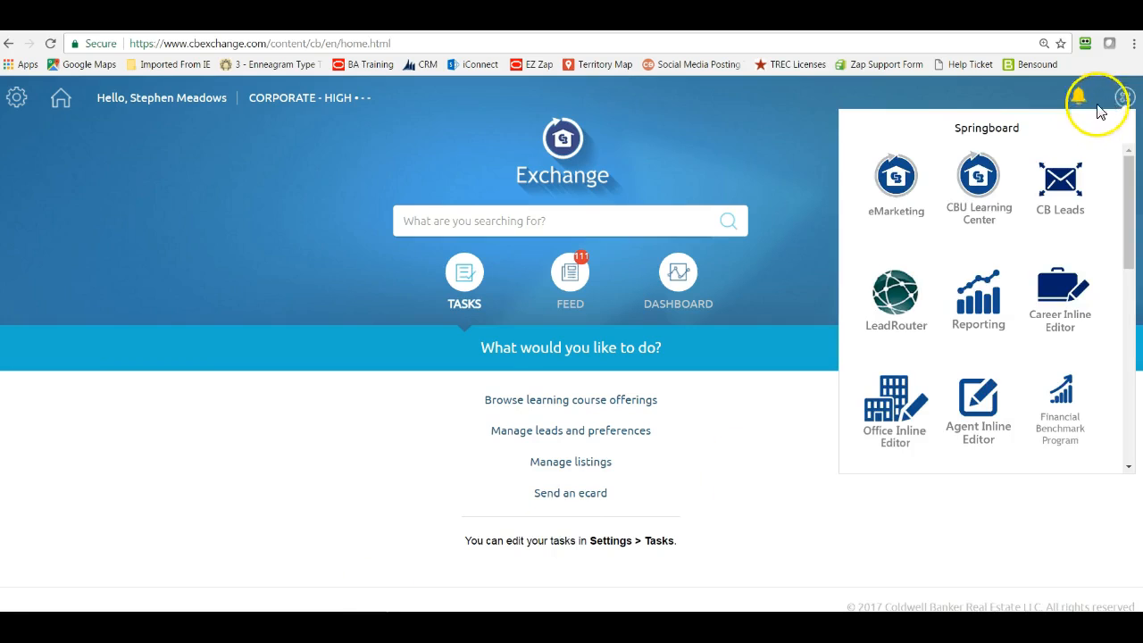
click(897, 179)
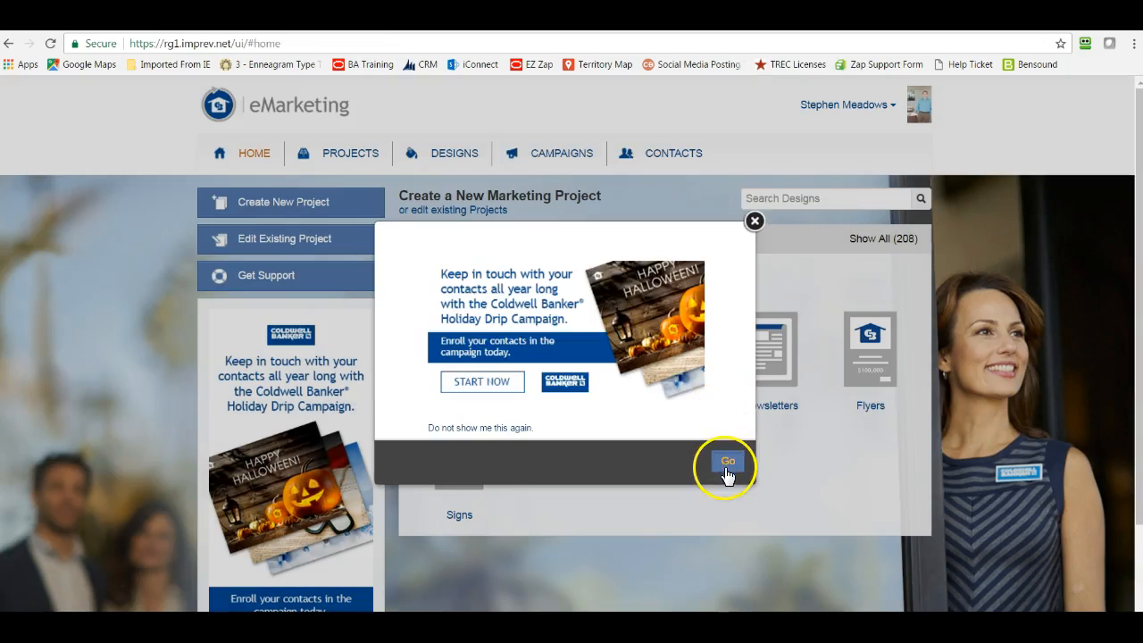
click(728, 463)
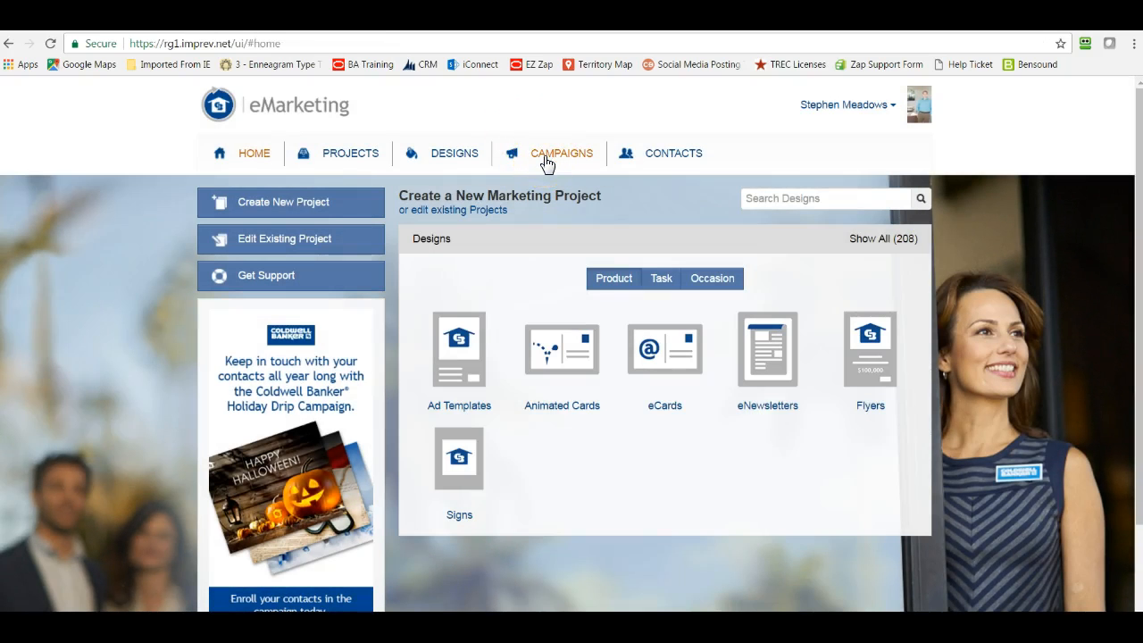
click(546, 158)
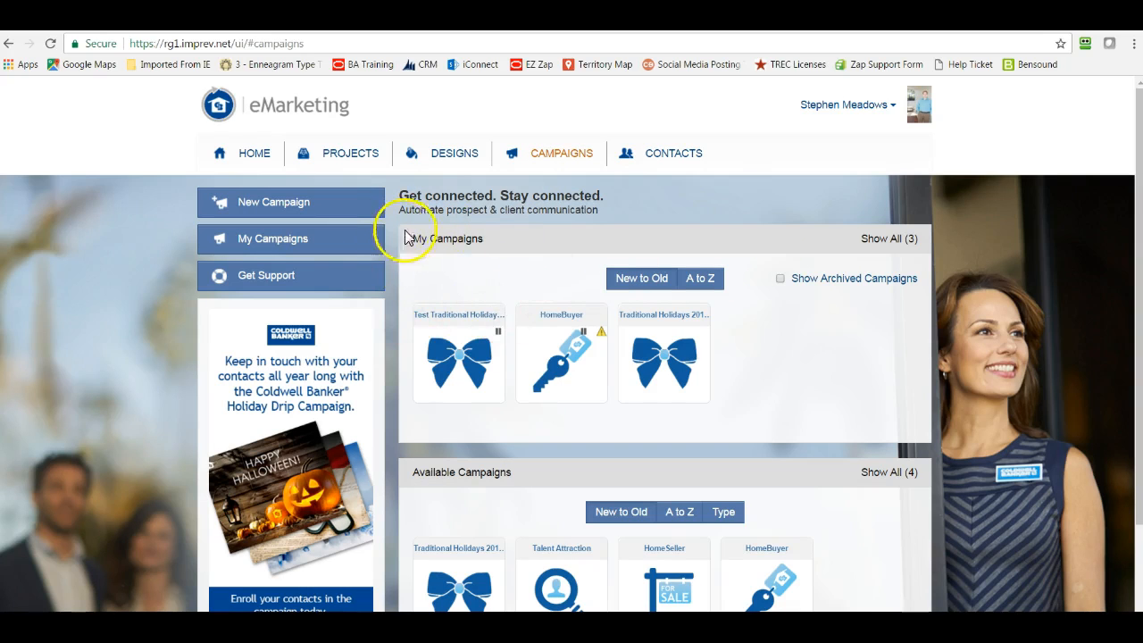
- Sort the available campaigns A to Z and restore the New to Old order
scroll(745, 332, down, 2)
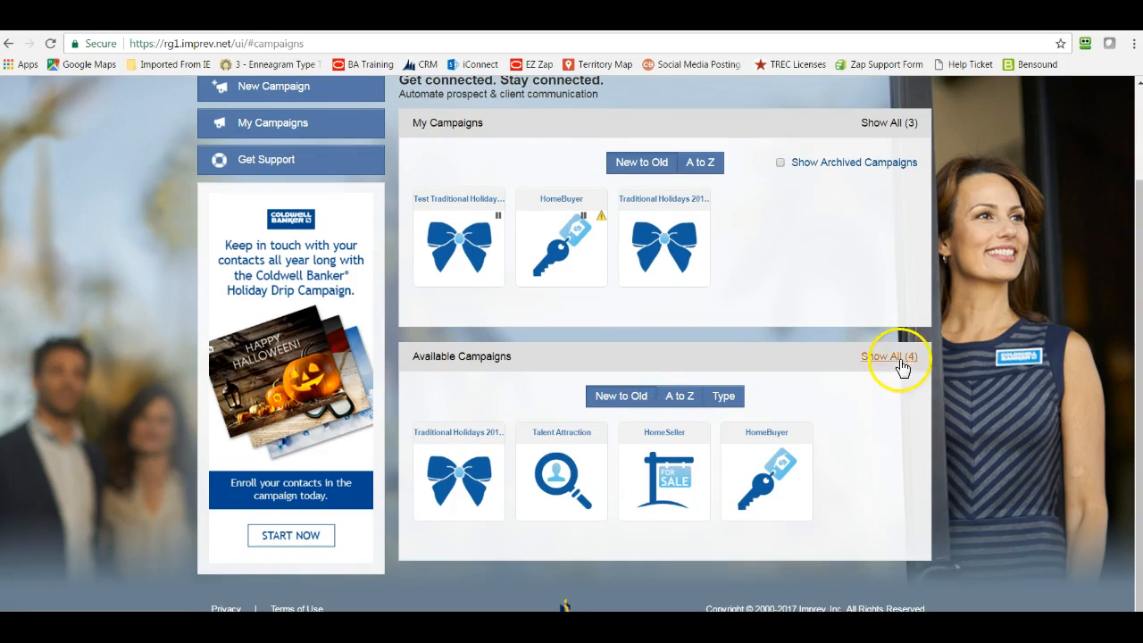
click(677, 400)
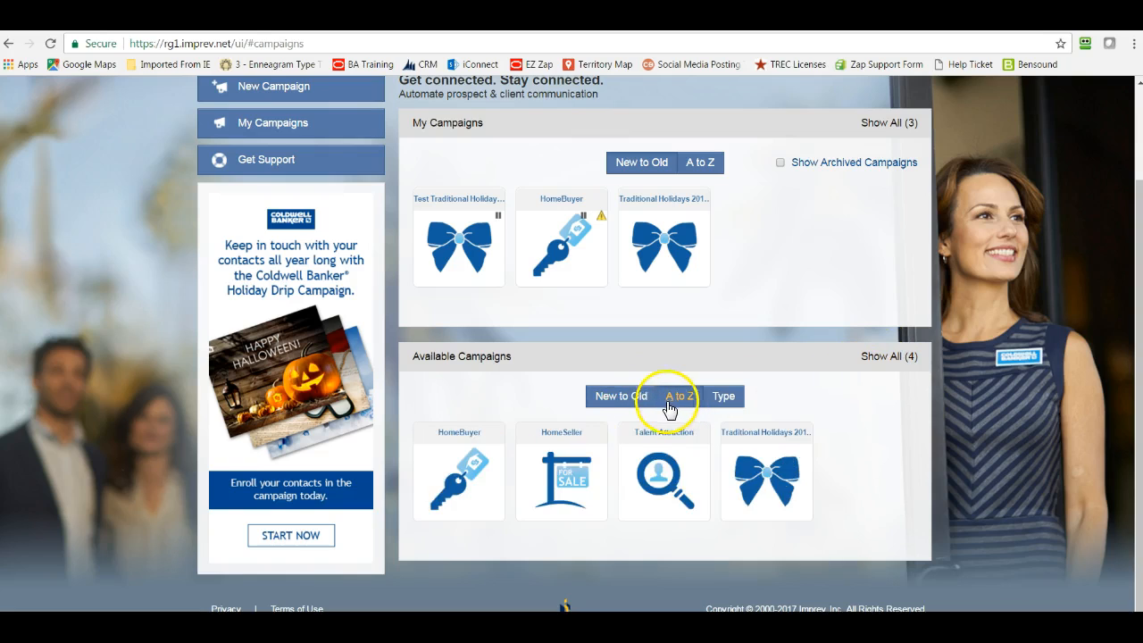
click(614, 399)
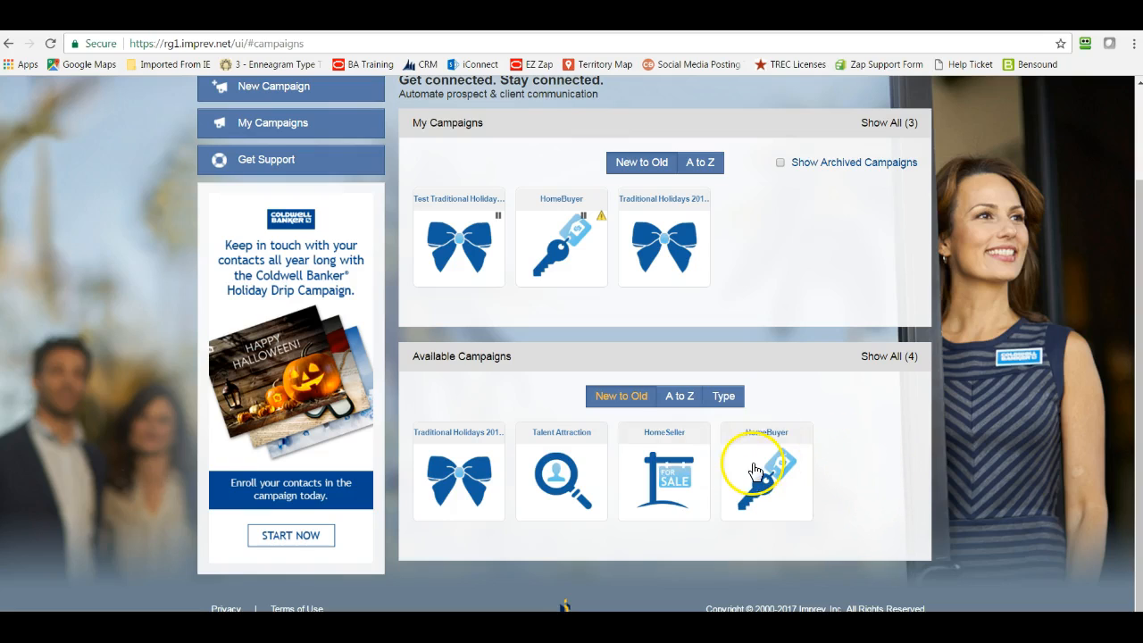
- Open the available Traditional Holidays 2016-2017 campaign and review its list of events
click(463, 473)
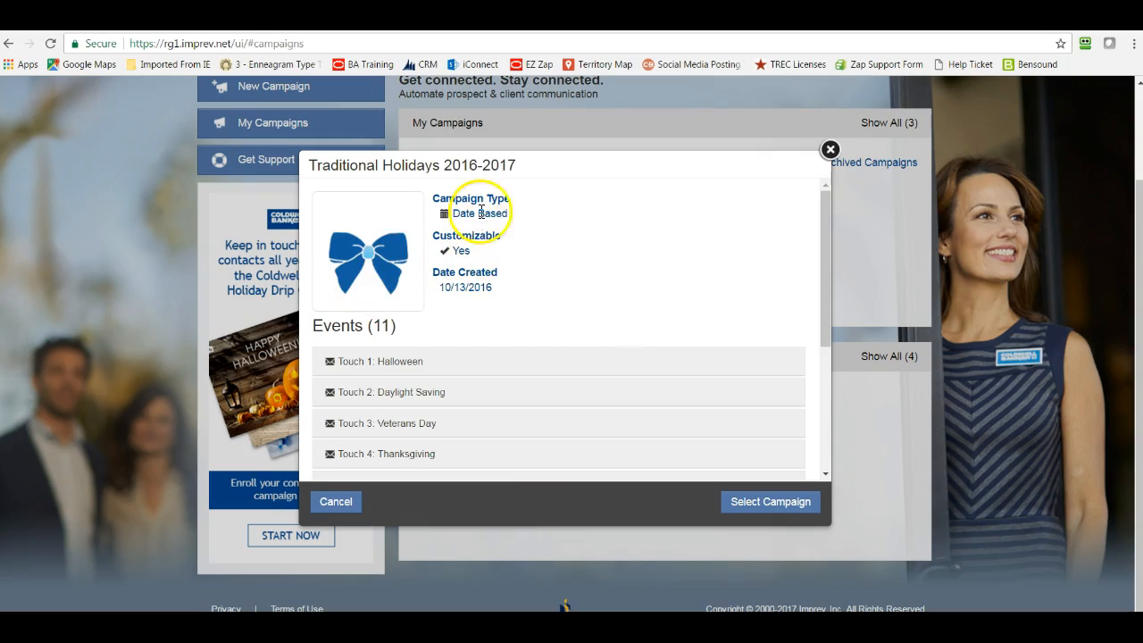
scroll(650, 371, down, 1)
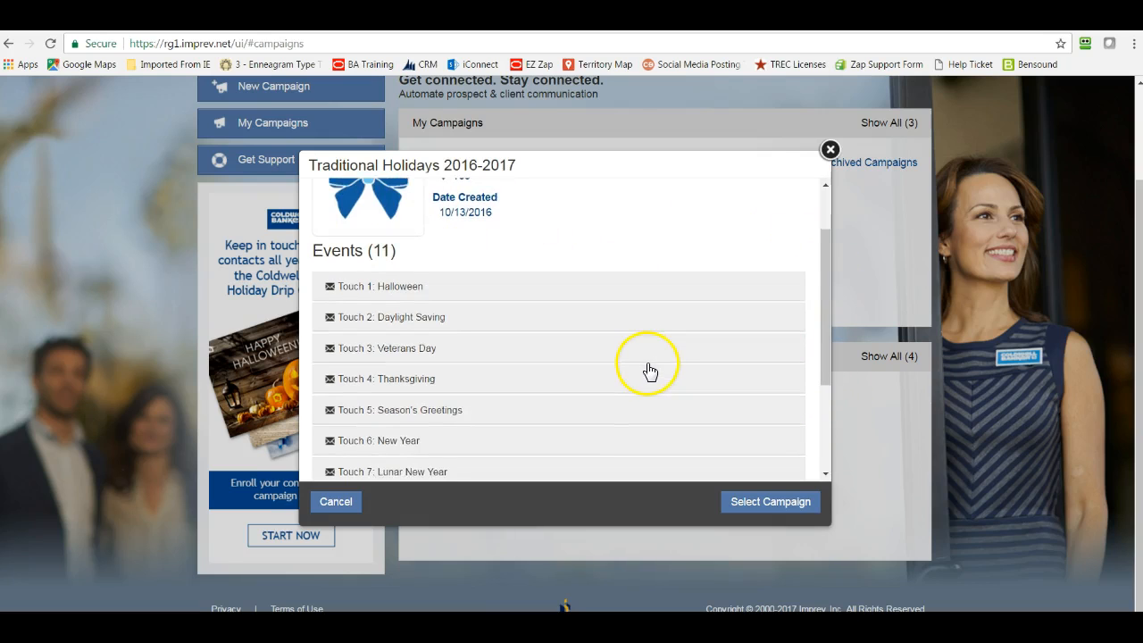
scroll(650, 371, down, 3)
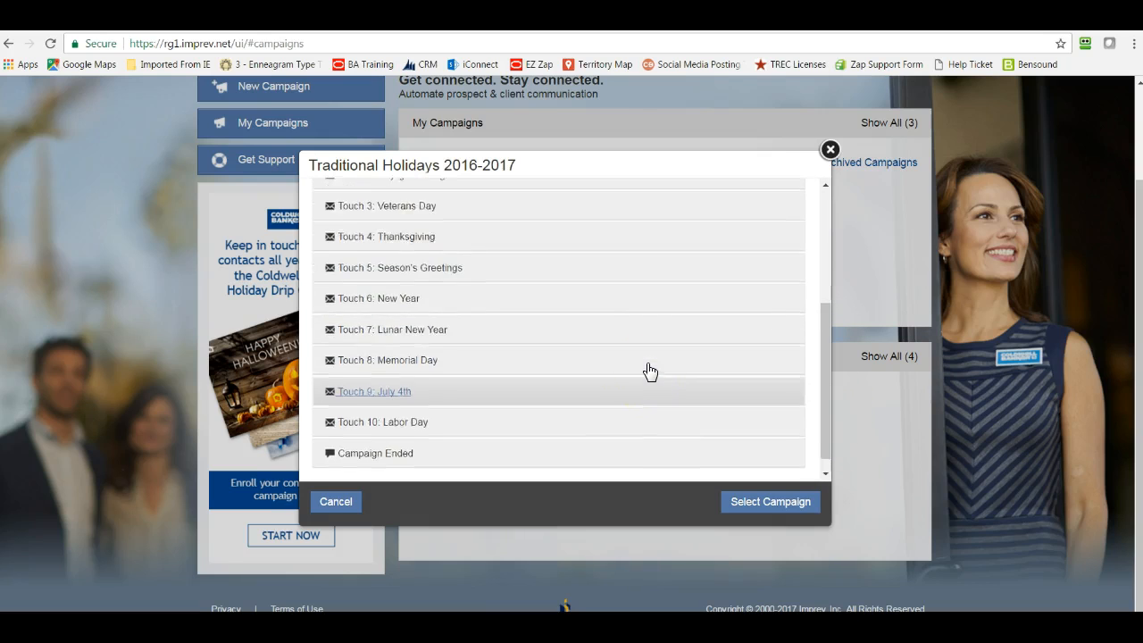
scroll(650, 371, up, 4)
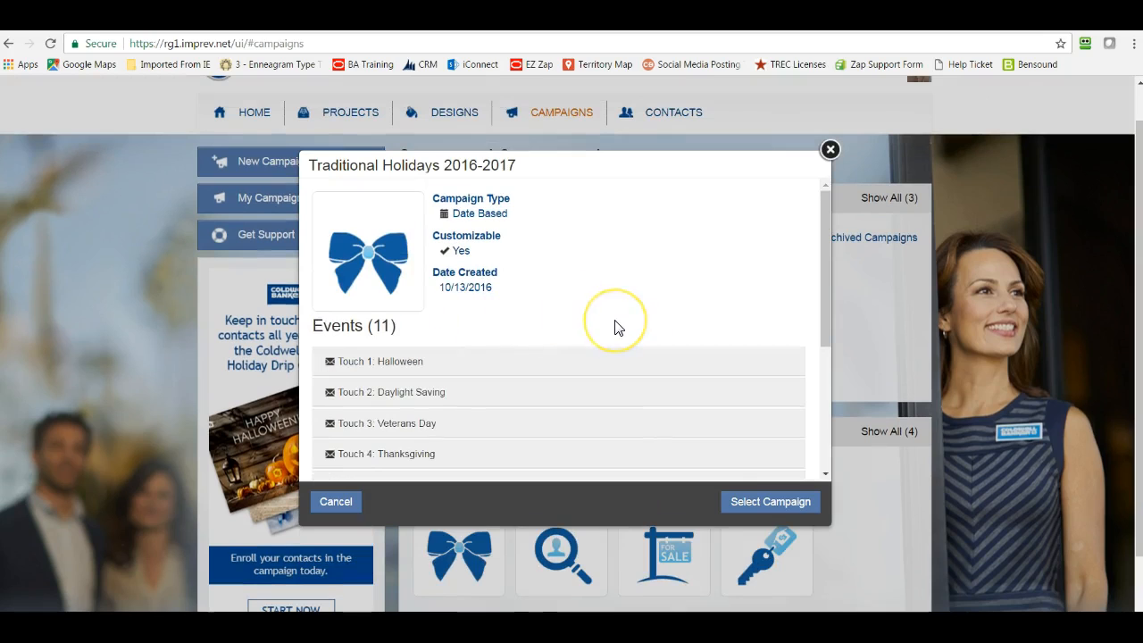
scroll(615, 328, down, 4)
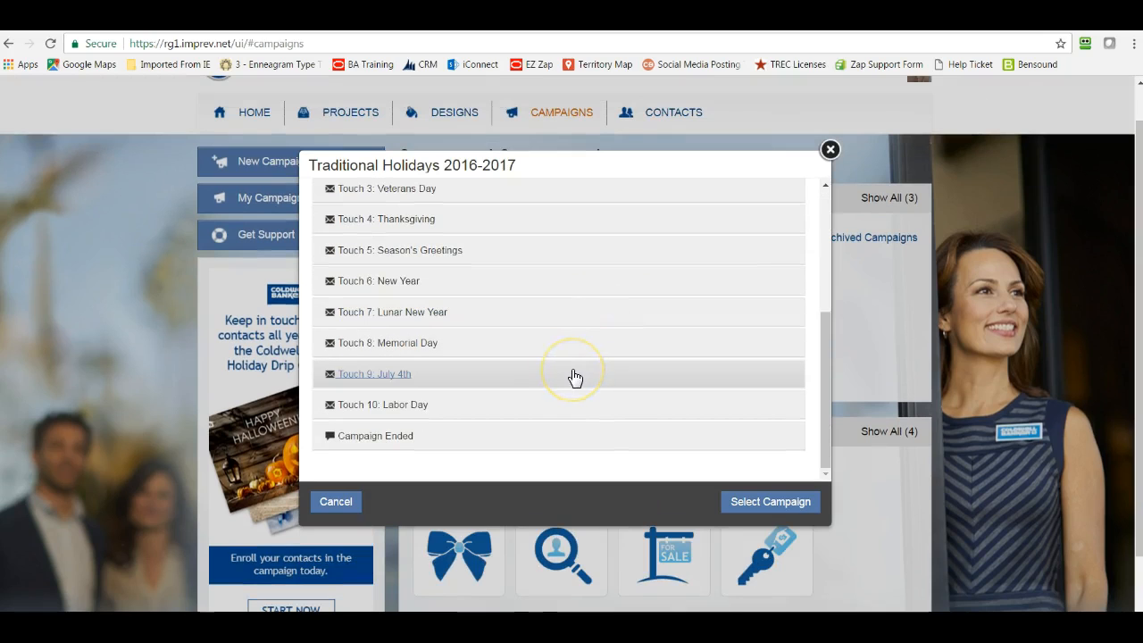
- Expand the Touch 8: Memorial Day event to review its send date, reminder date and email subject
click(448, 348)
drag(515, 388, 529, 388)
click(564, 393)
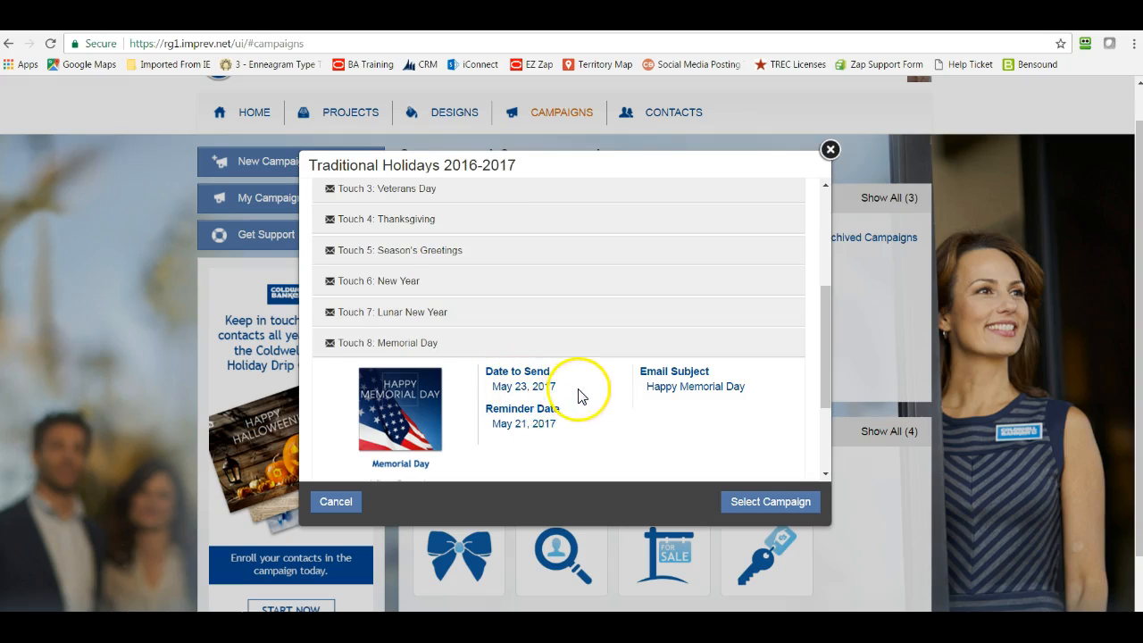
scroll(538, 414, down, 1)
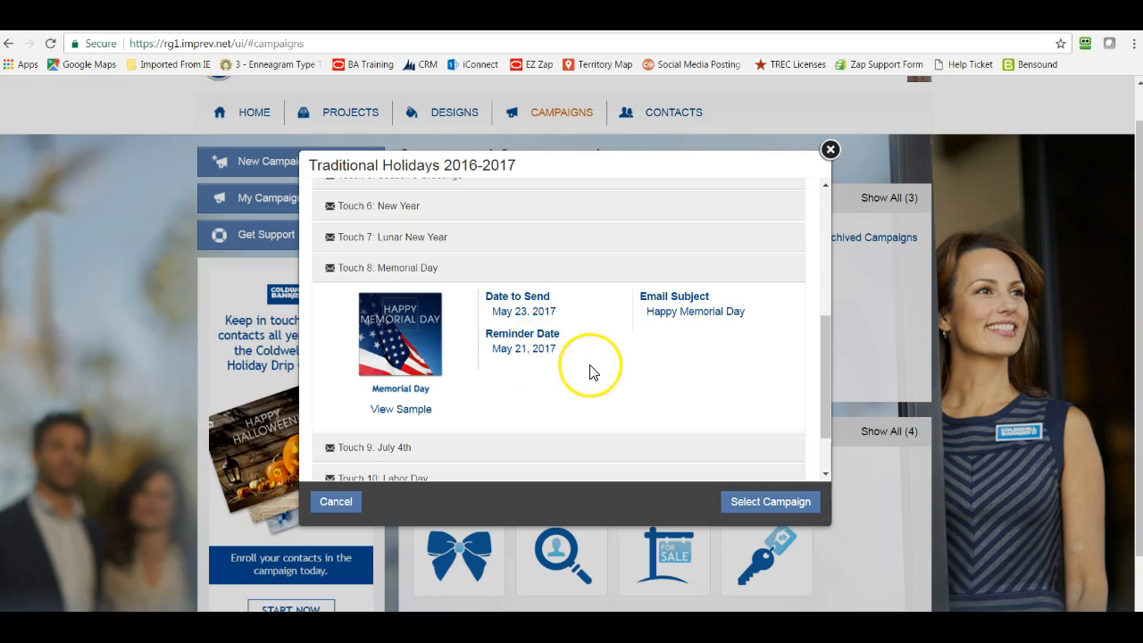
- Select the Traditional Holidays 2016-2017 campaign and create it under the new name "Holiday Campaign"
click(755, 503)
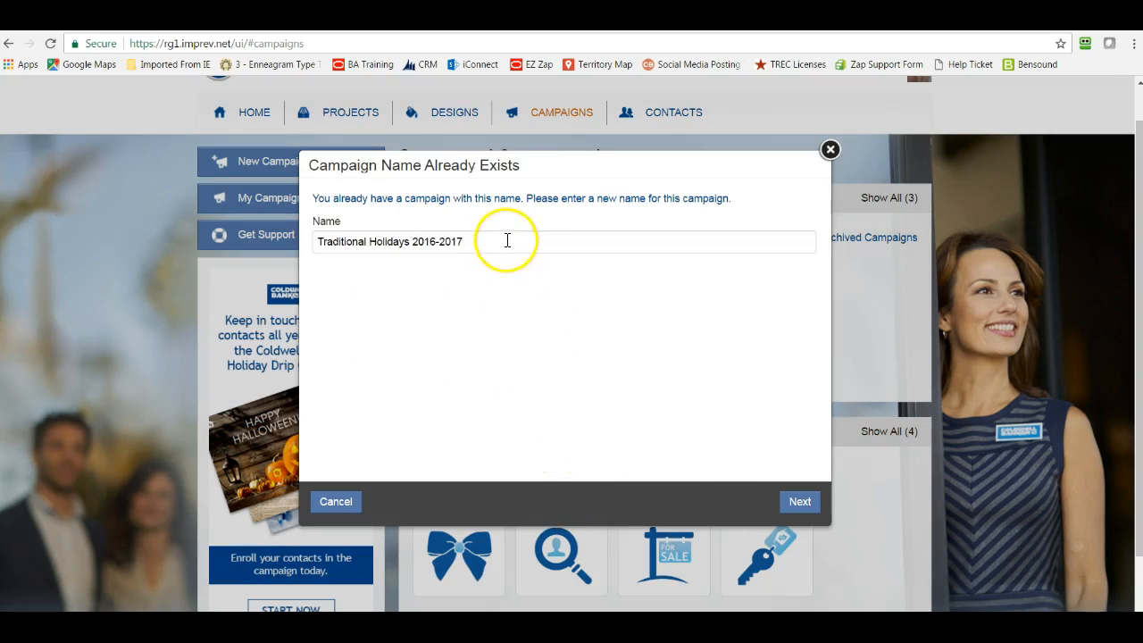
drag(508, 240, 288, 263)
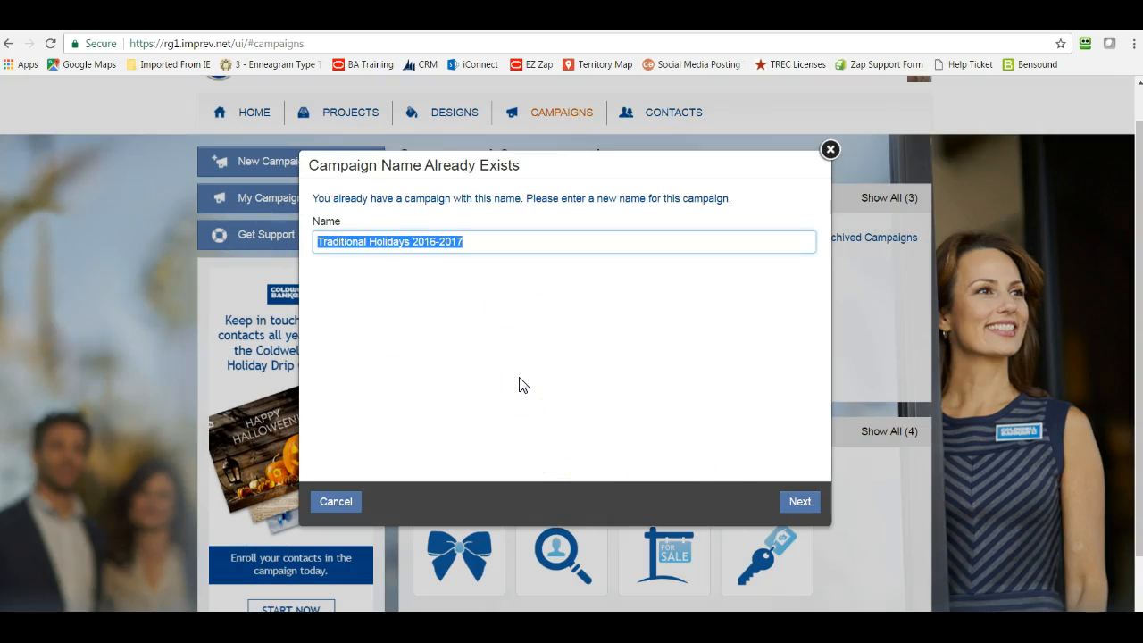
text(Holiday Campaign)
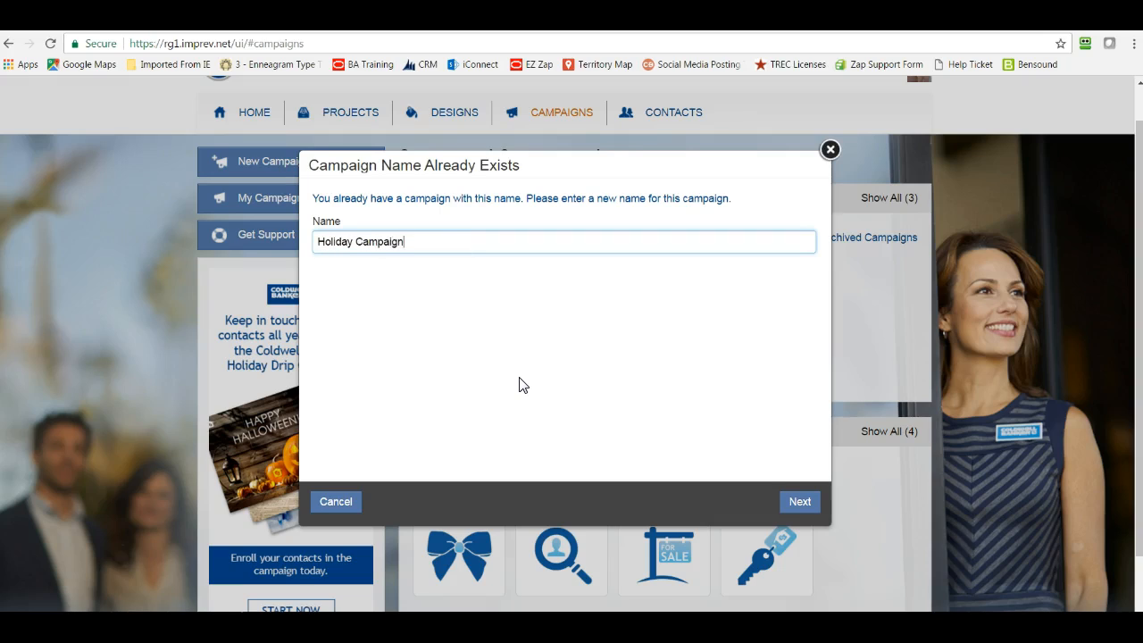
click(802, 502)
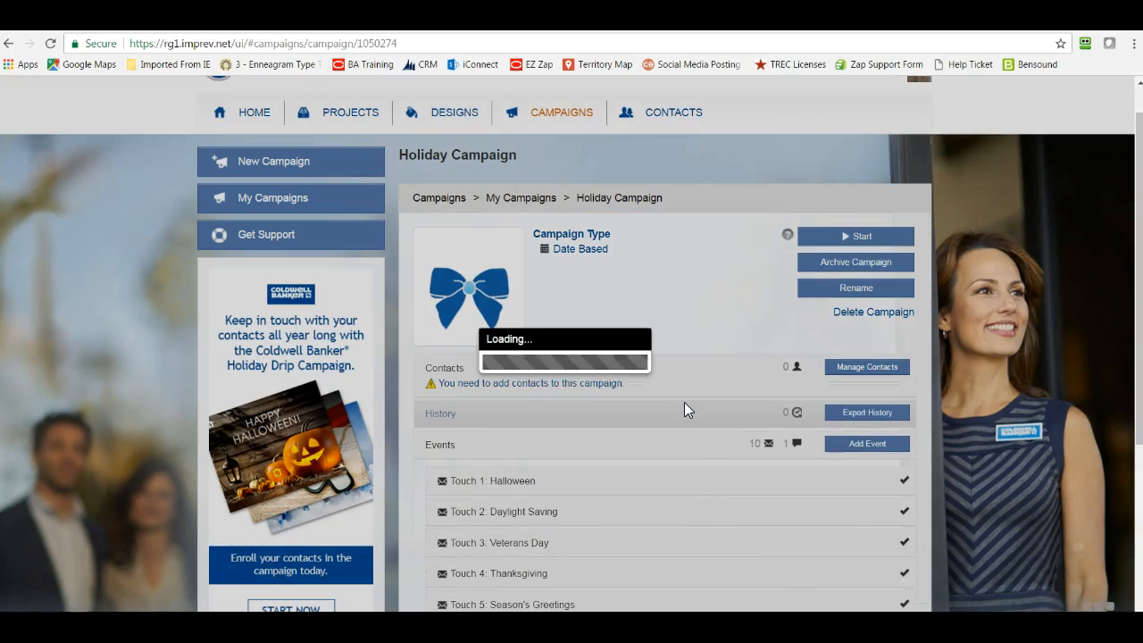
- Turn the Touch 8: Memorial Day event of the new campaign off and back on
click(1032, 400)
scroll(991, 391, down, 3)
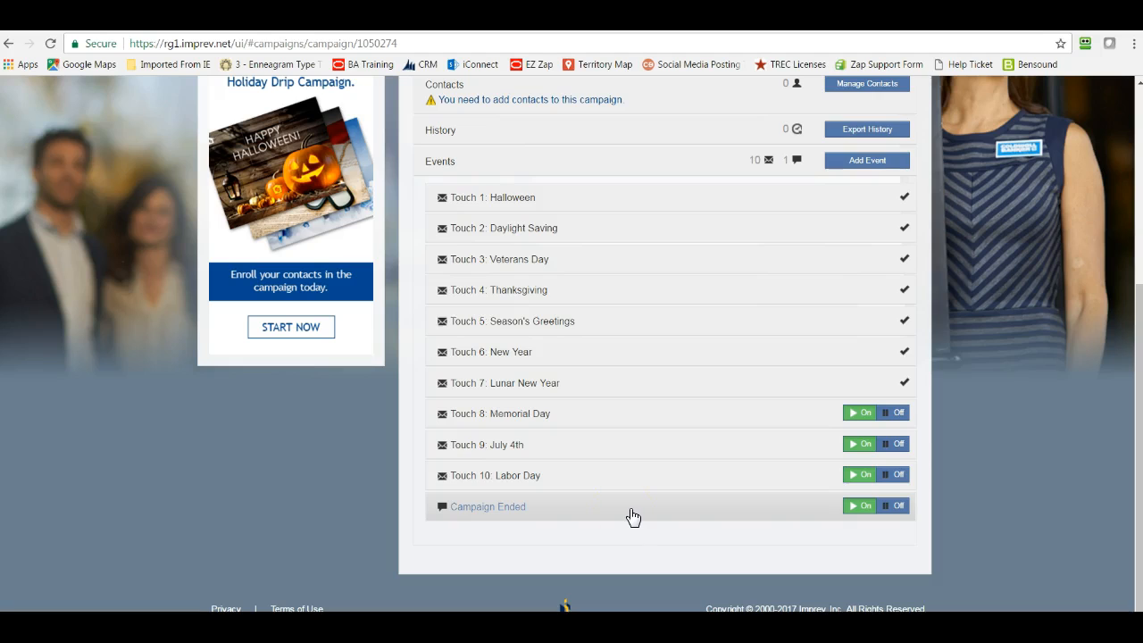
click(879, 414)
click(869, 414)
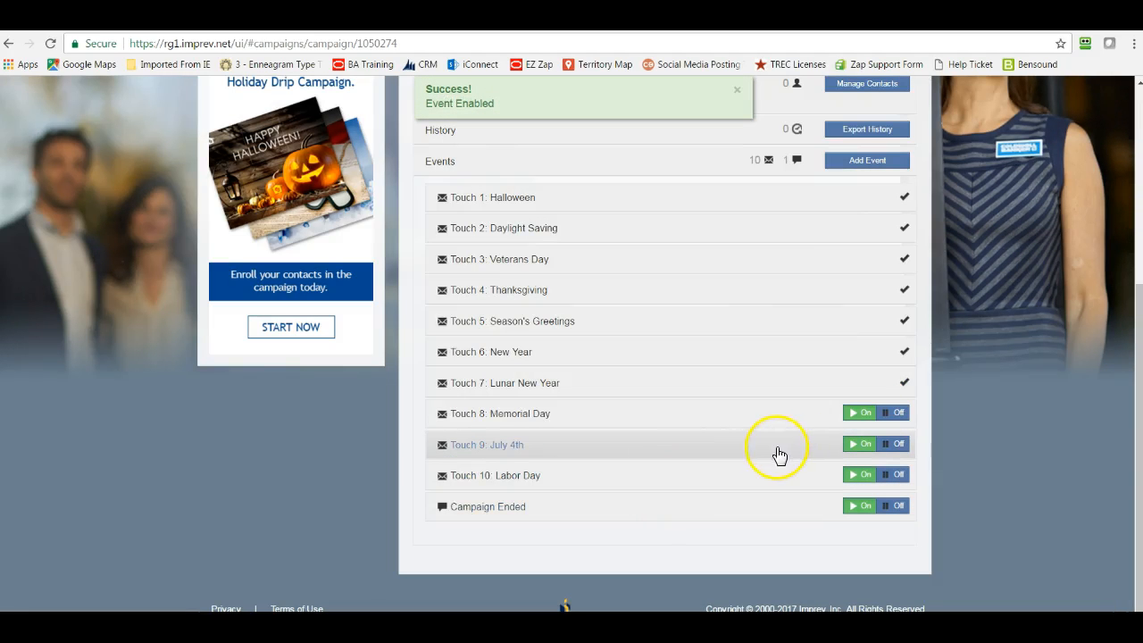
- Expand the Touch 8: Memorial Day event in the new campaign, preview its full email card, and close the preview
click(662, 420)
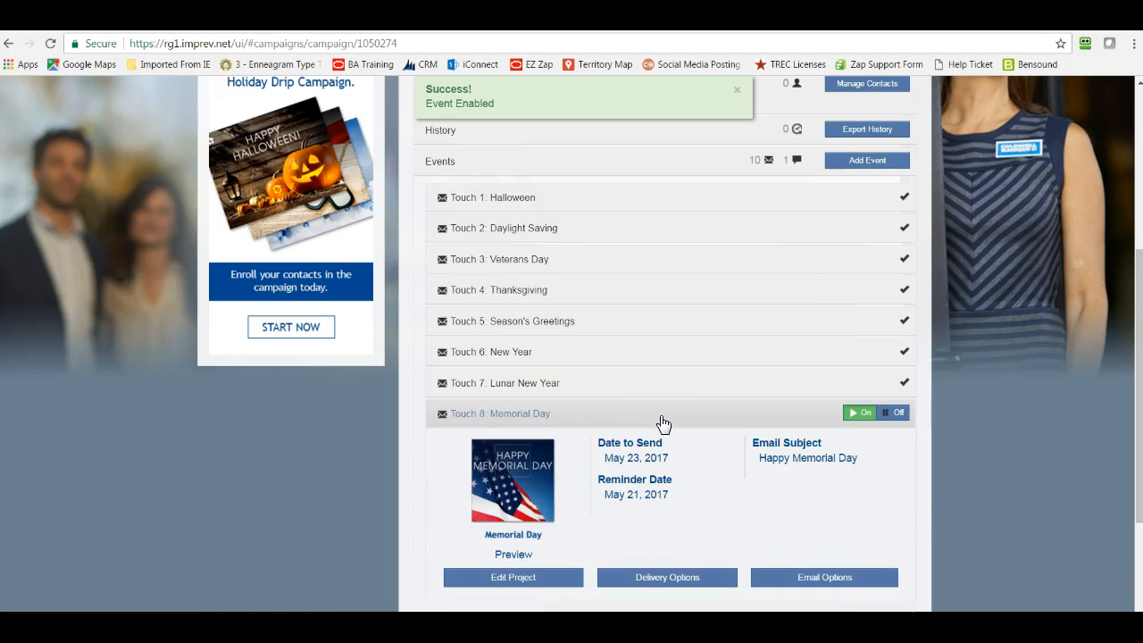
scroll(663, 423, down, 3)
click(501, 427)
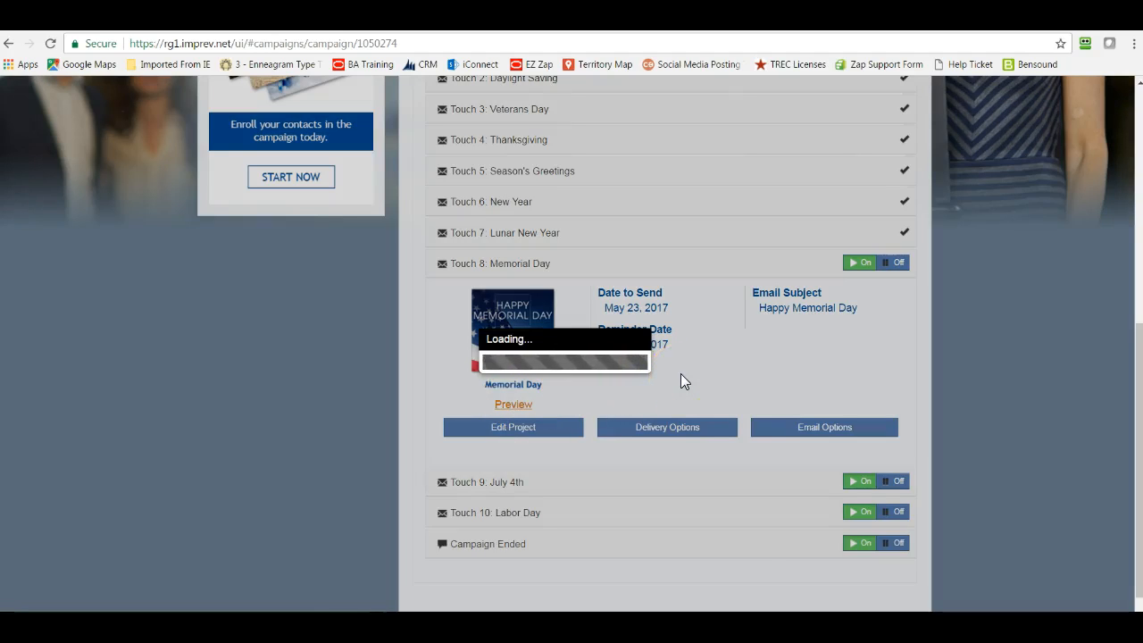
click(642, 363)
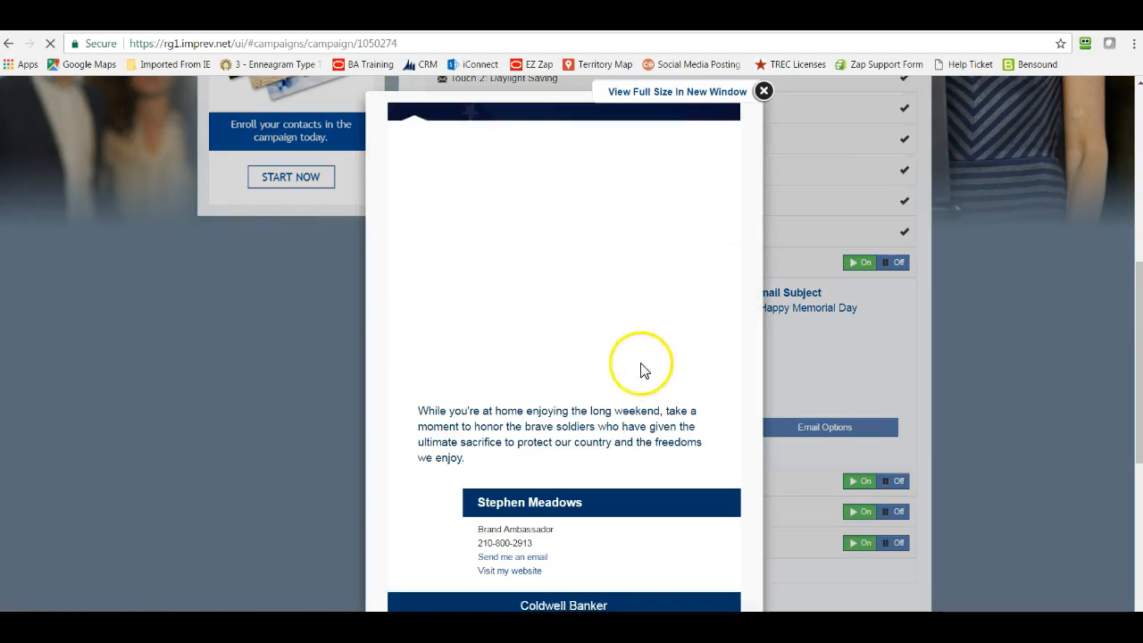
scroll(581, 253, down, 2)
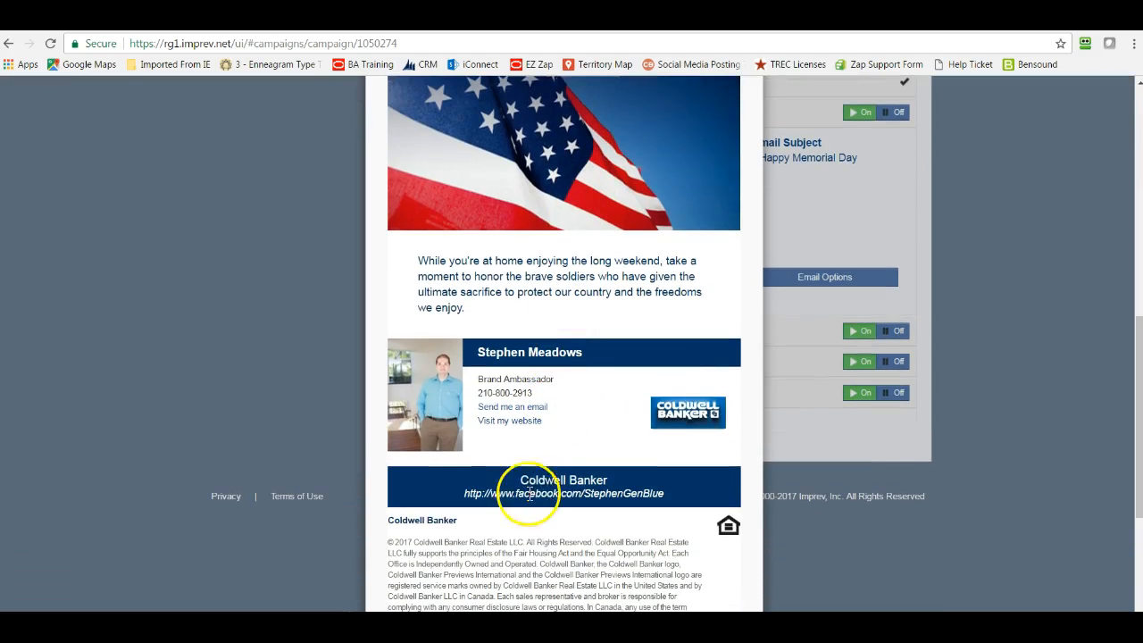
scroll(599, 518, up, 2)
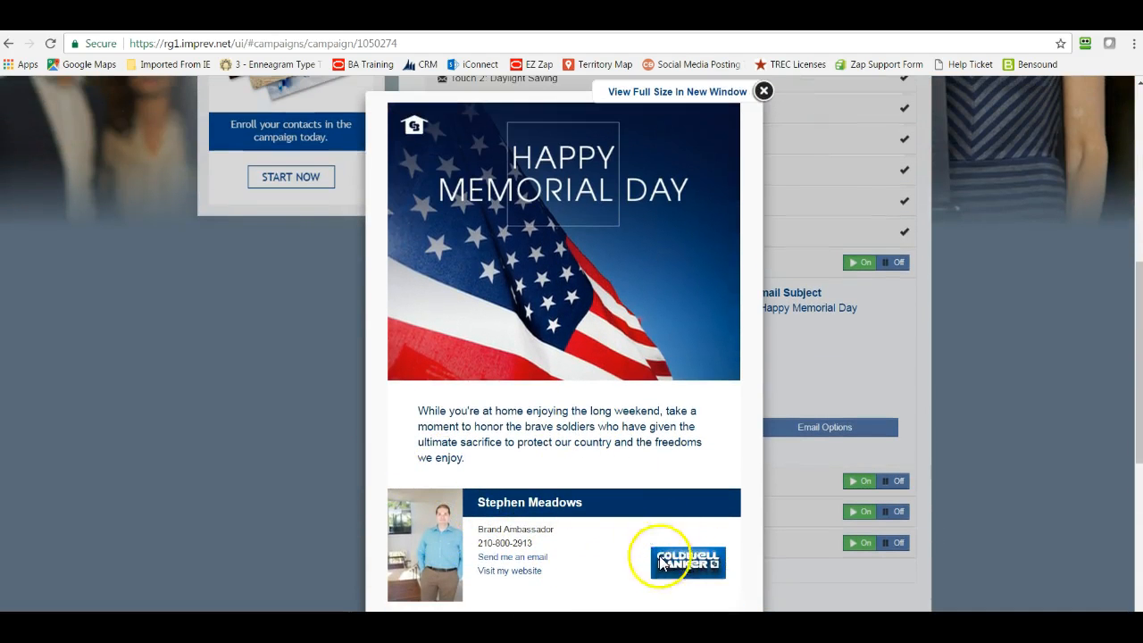
click(764, 90)
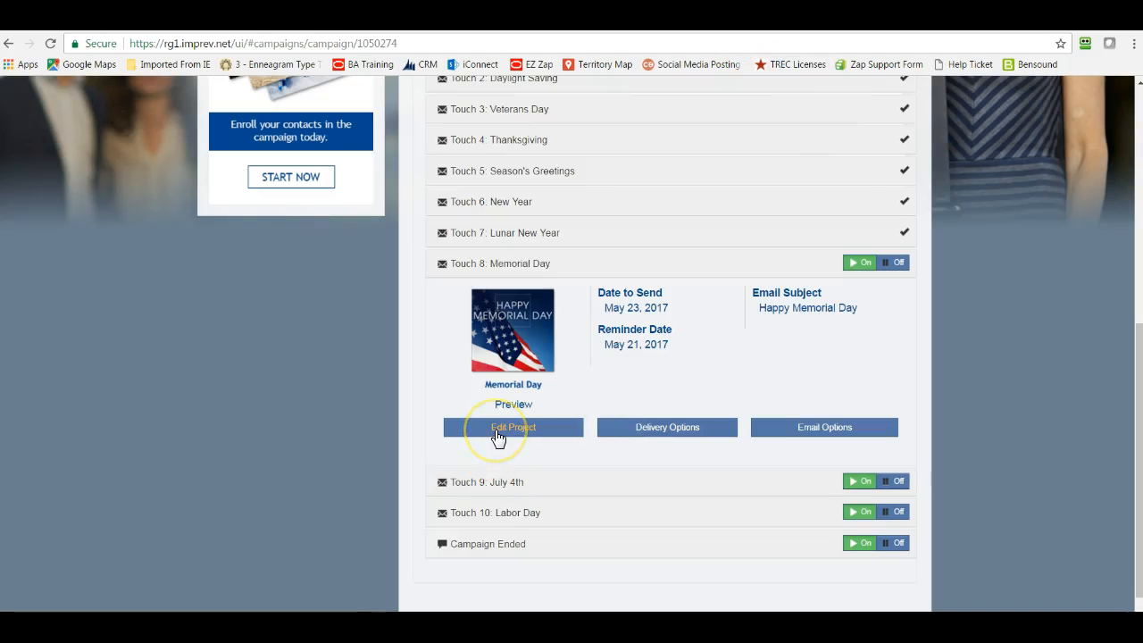
- Open the Memorial Day project for editing, review its Photos, Text and Agent pages, and return to the campaign
click(498, 429)
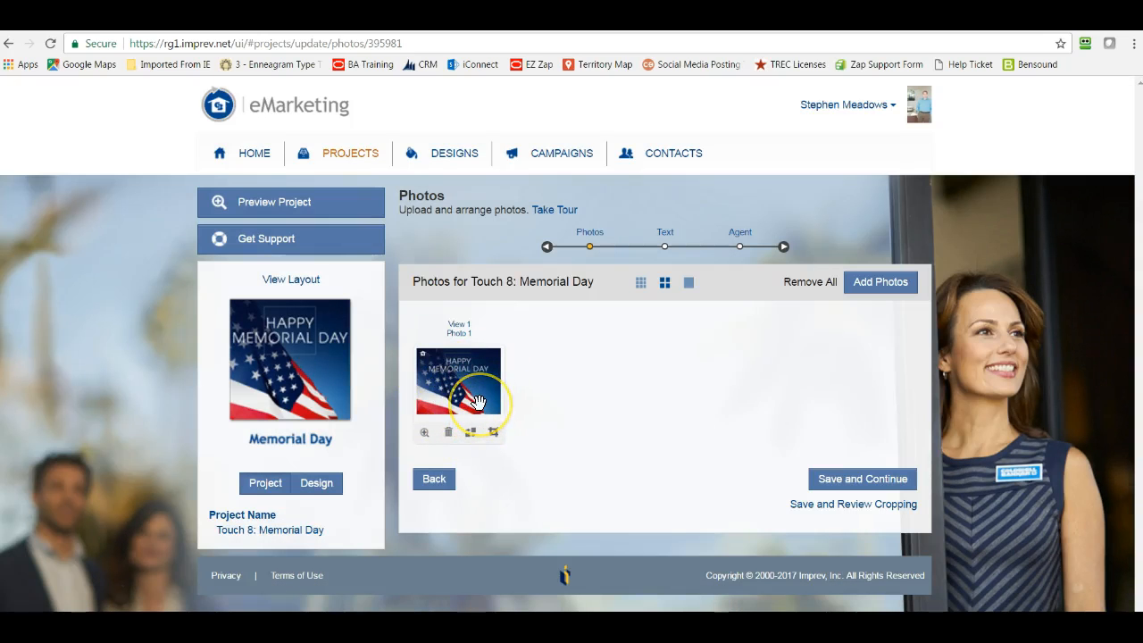
click(665, 248)
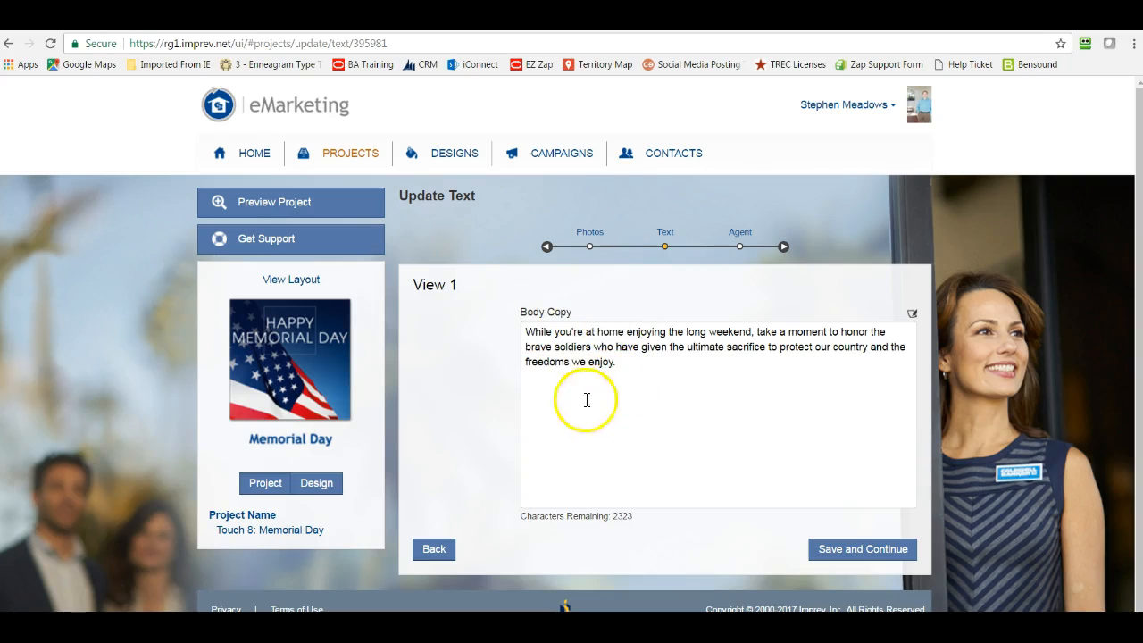
click(740, 246)
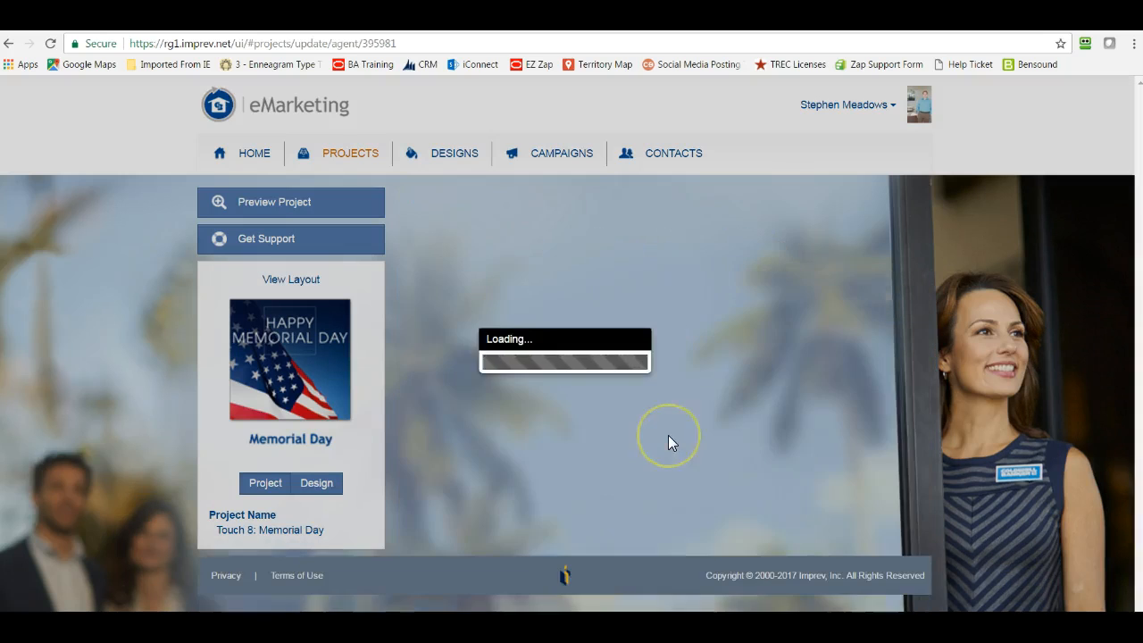
scroll(715, 429, down, 2)
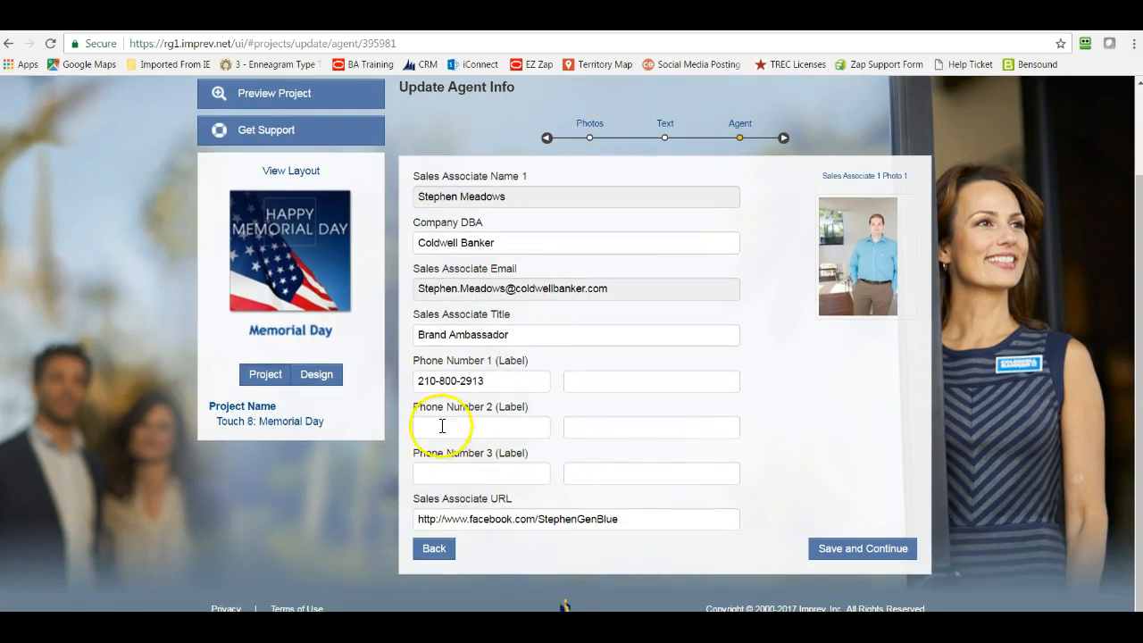
click(434, 549)
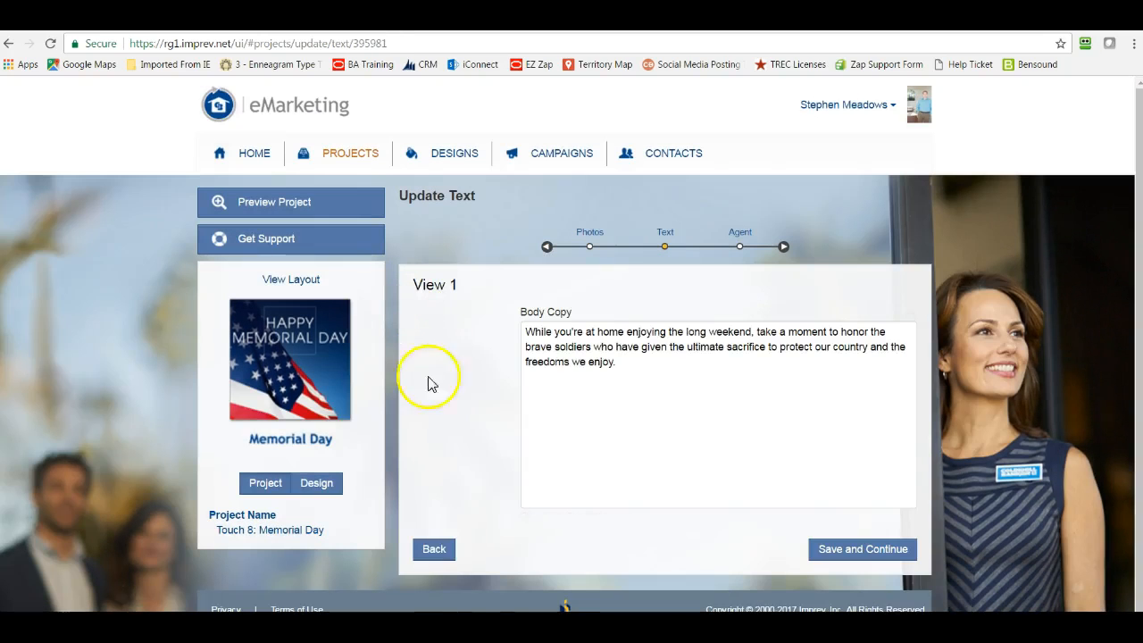
click(438, 552)
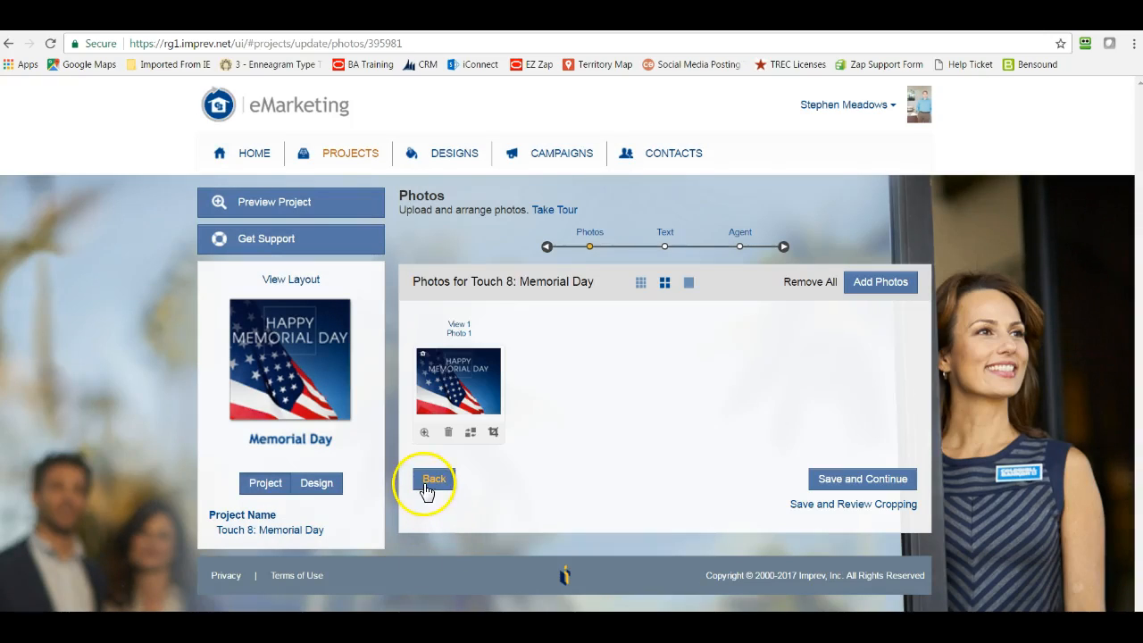
click(434, 479)
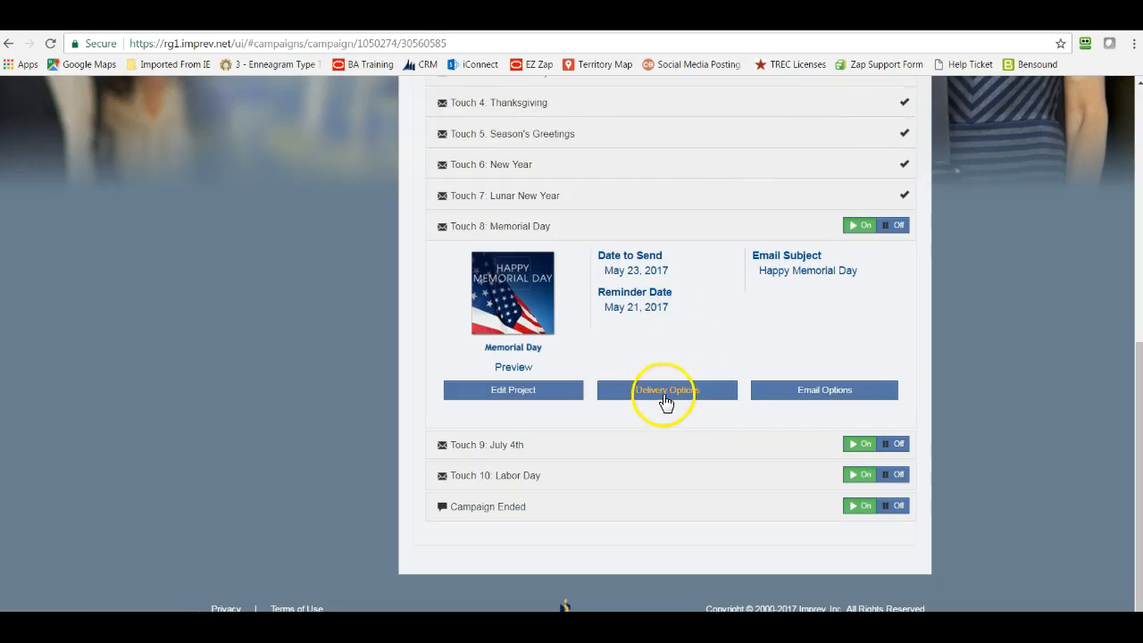
- Set the Memorial Day event's reminder email to 2 days before and its send date to 05/26/2017, and save the delivery options
click(661, 393)
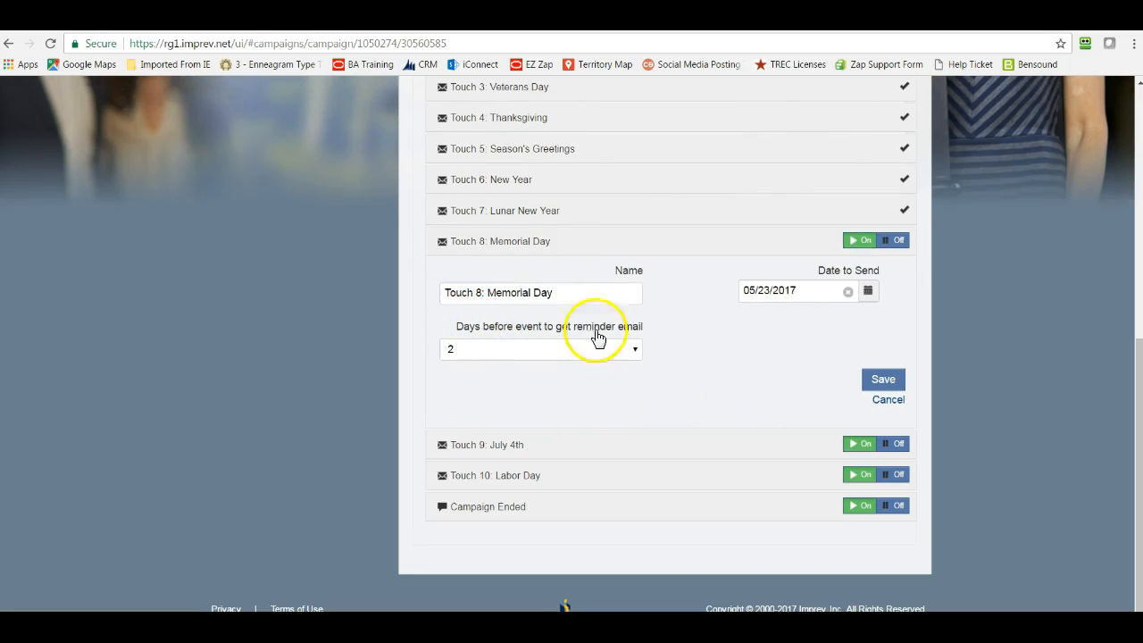
click(627, 354)
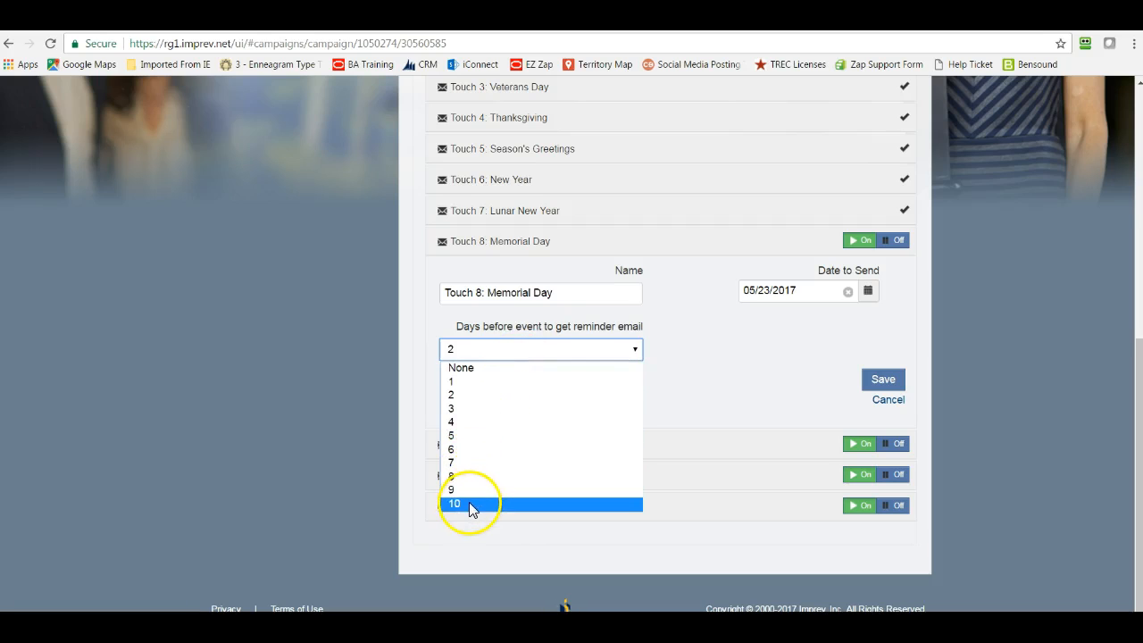
click(465, 396)
click(764, 382)
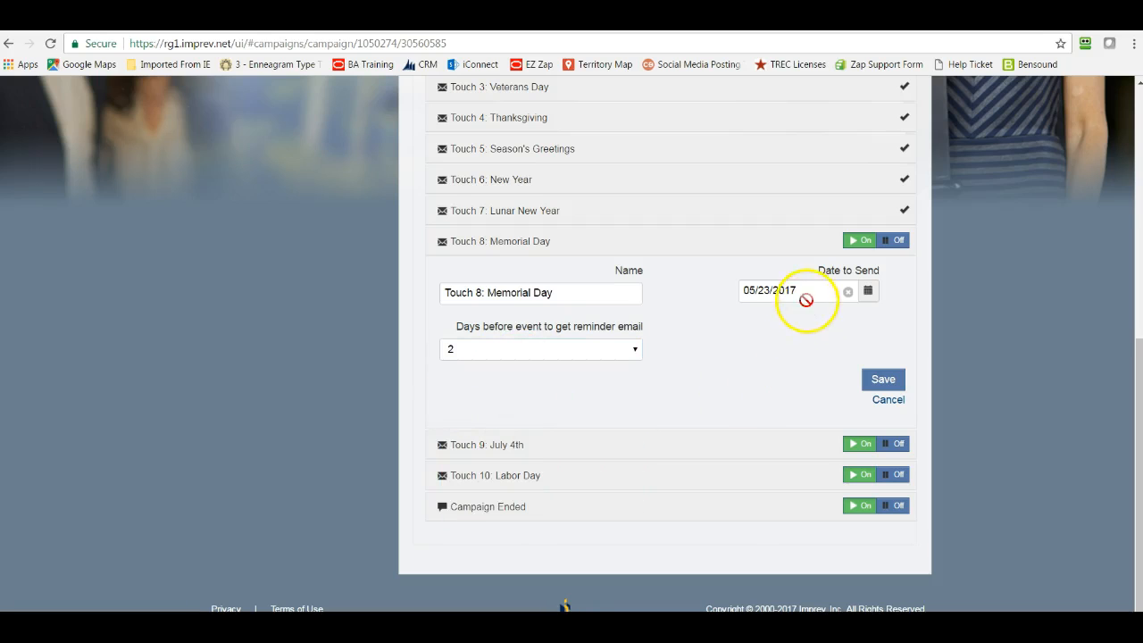
click(868, 295)
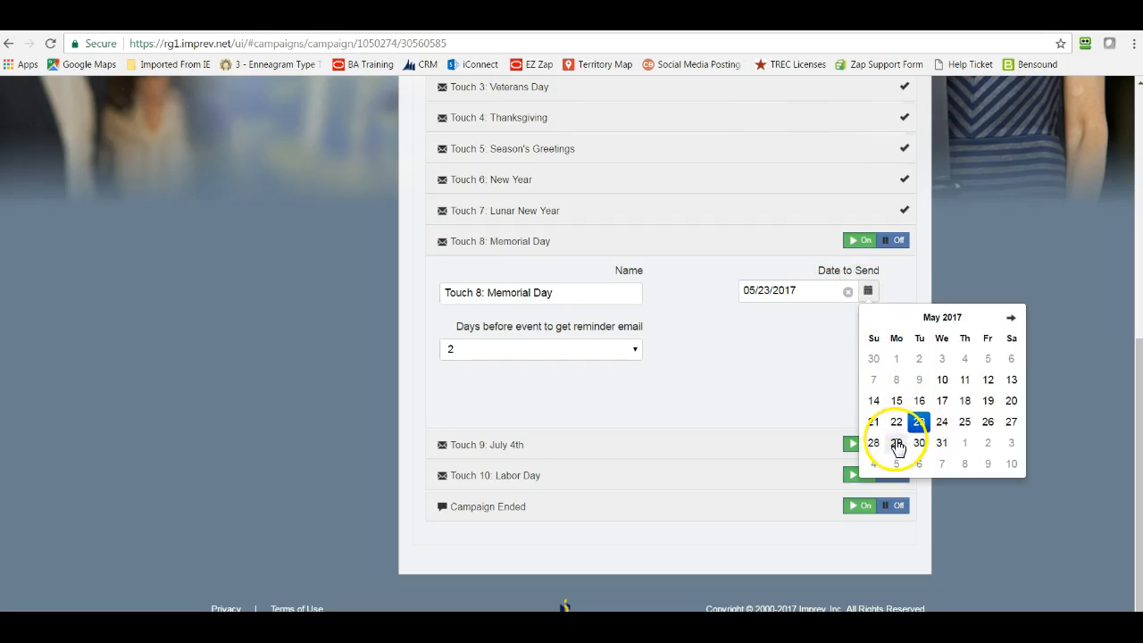
click(989, 424)
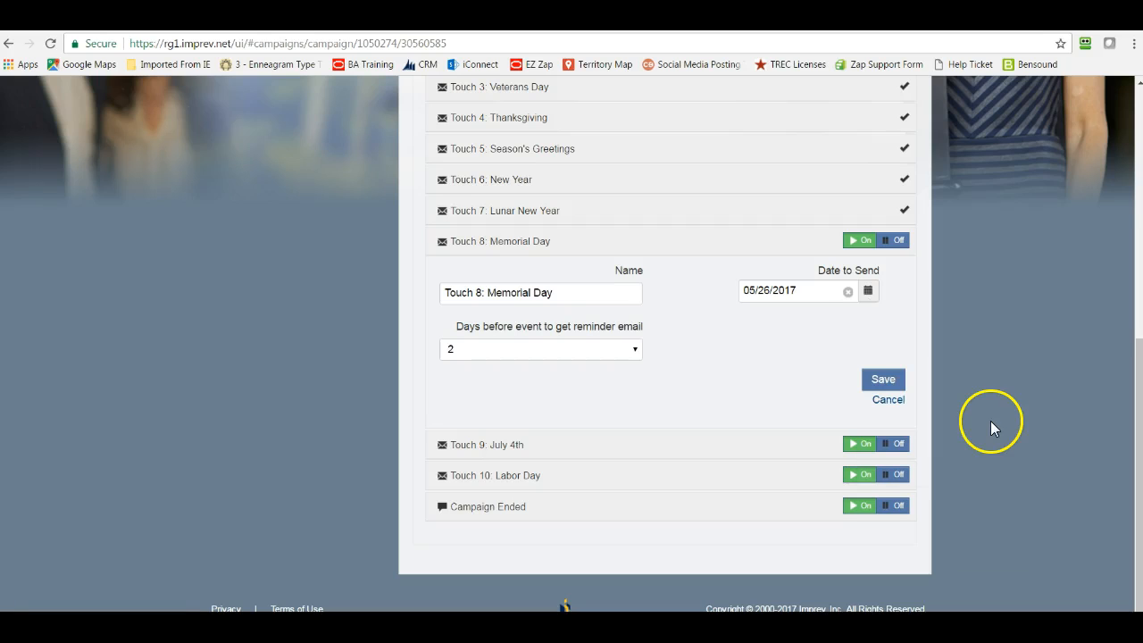
click(882, 381)
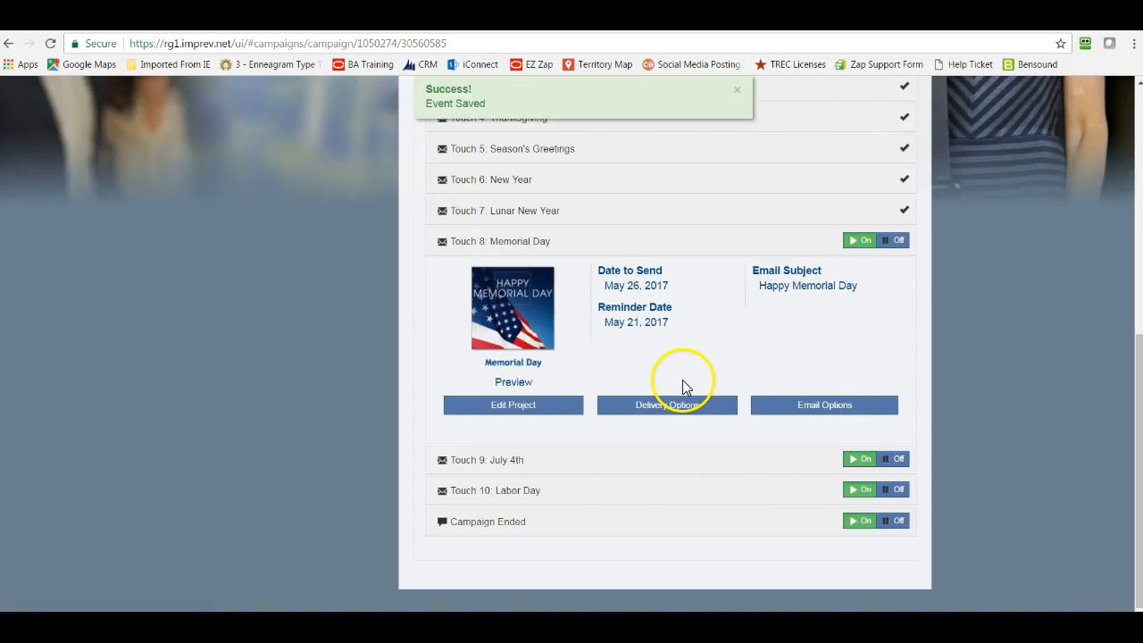
drag(632, 286, 645, 288)
click(712, 315)
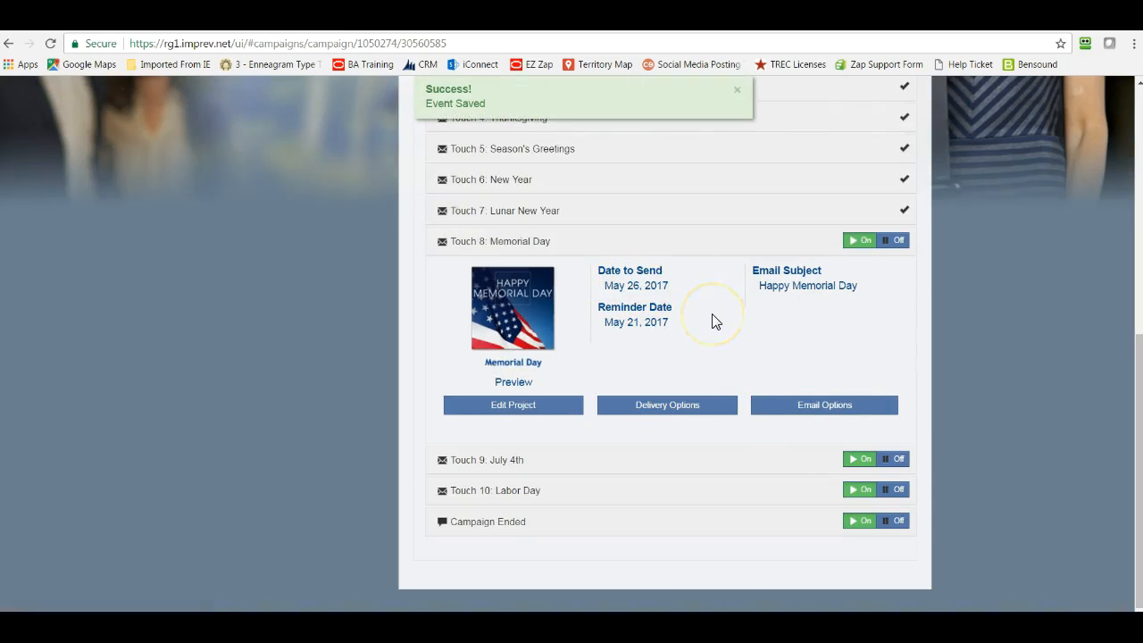
- Review the email subject options of the Memorial Day event and leave them without saving
click(809, 410)
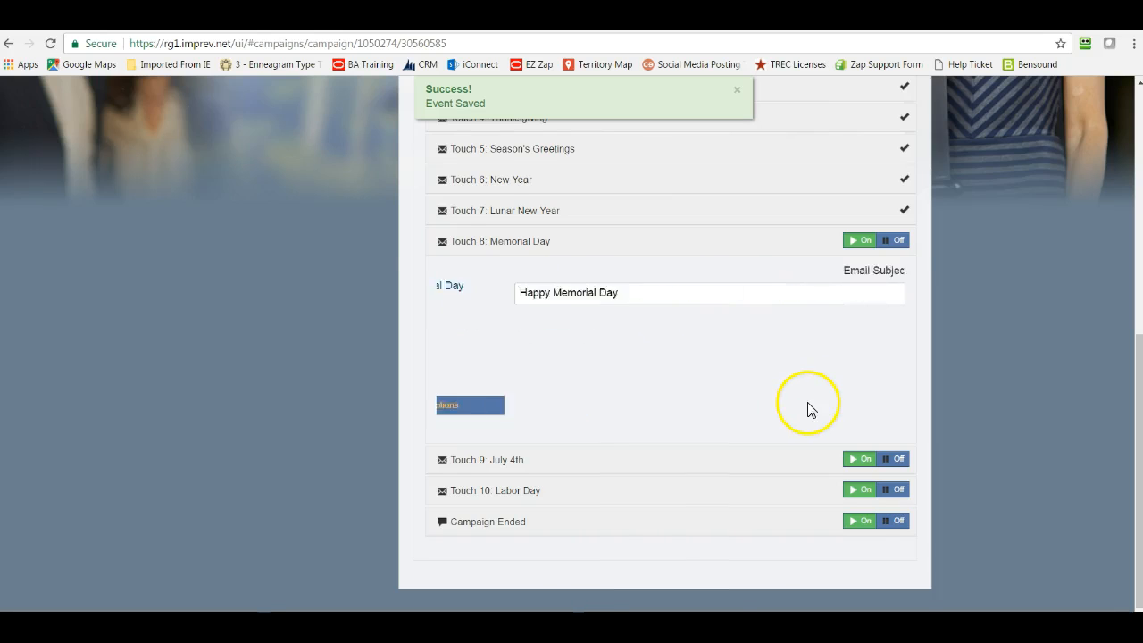
drag(571, 352, 447, 370)
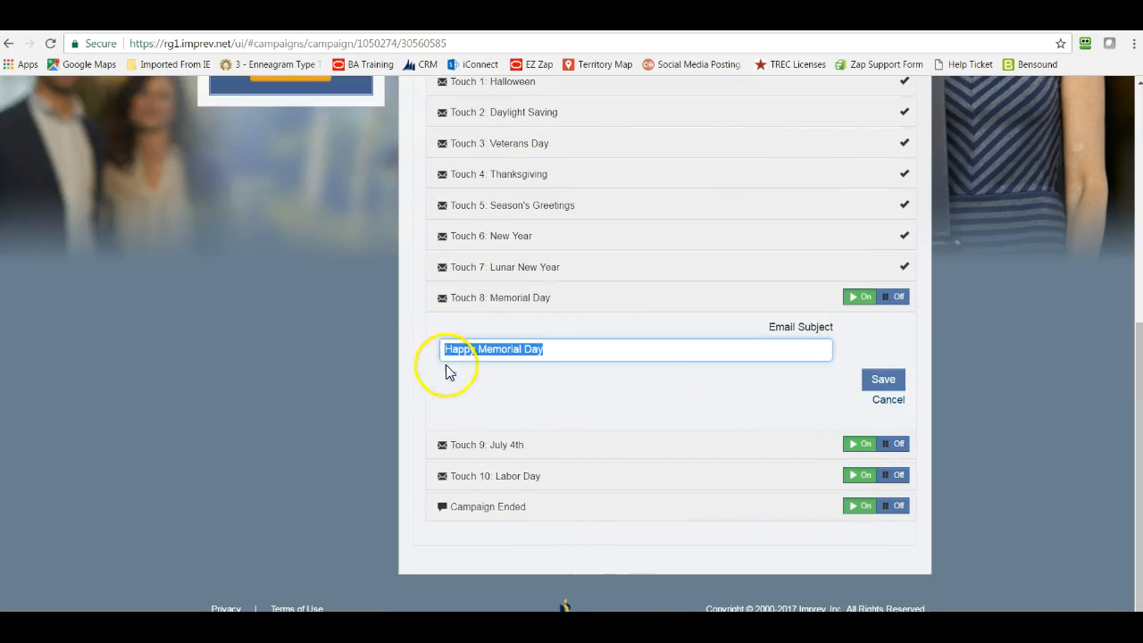
click(599, 406)
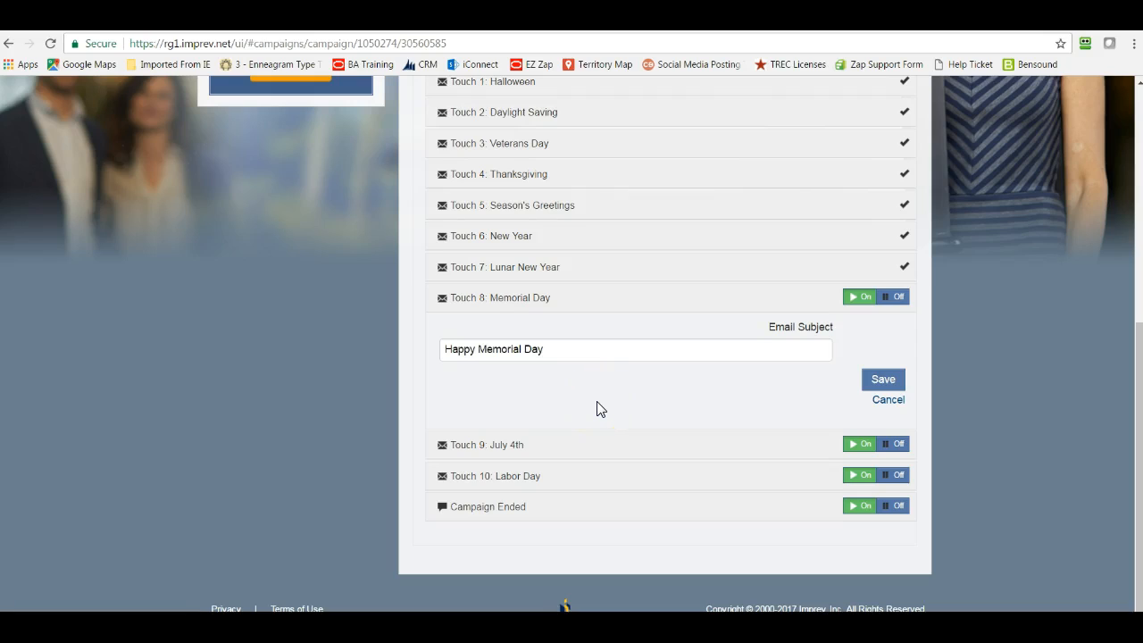
click(880, 401)
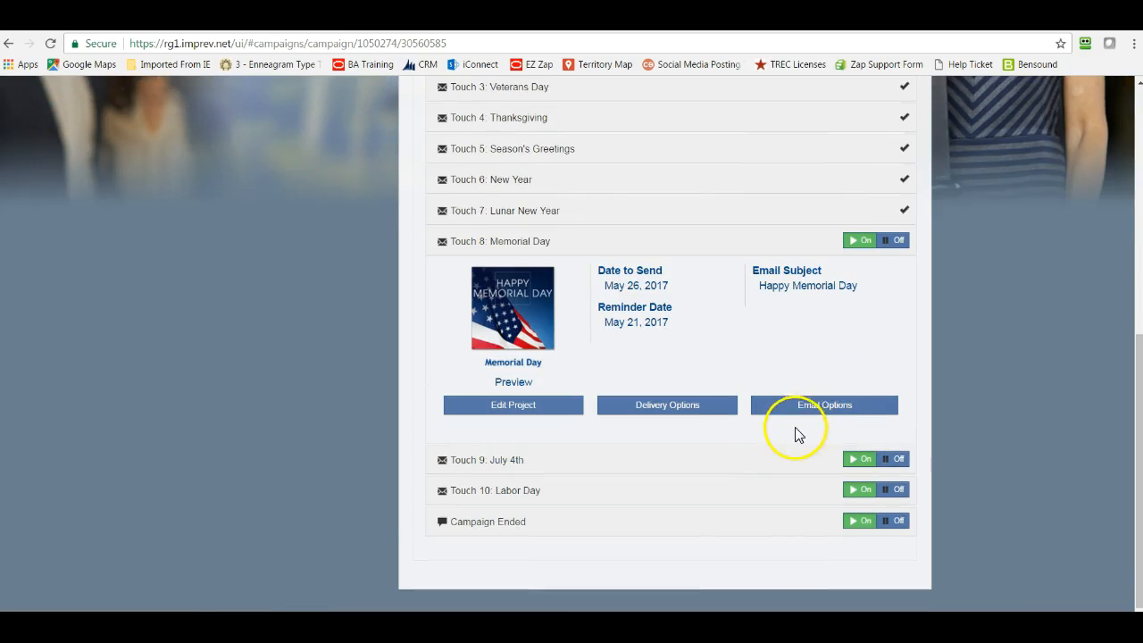
- Add the Past Clients group as the Holiday Campaign's recipients and save the contacts
scroll(760, 455, up, 5)
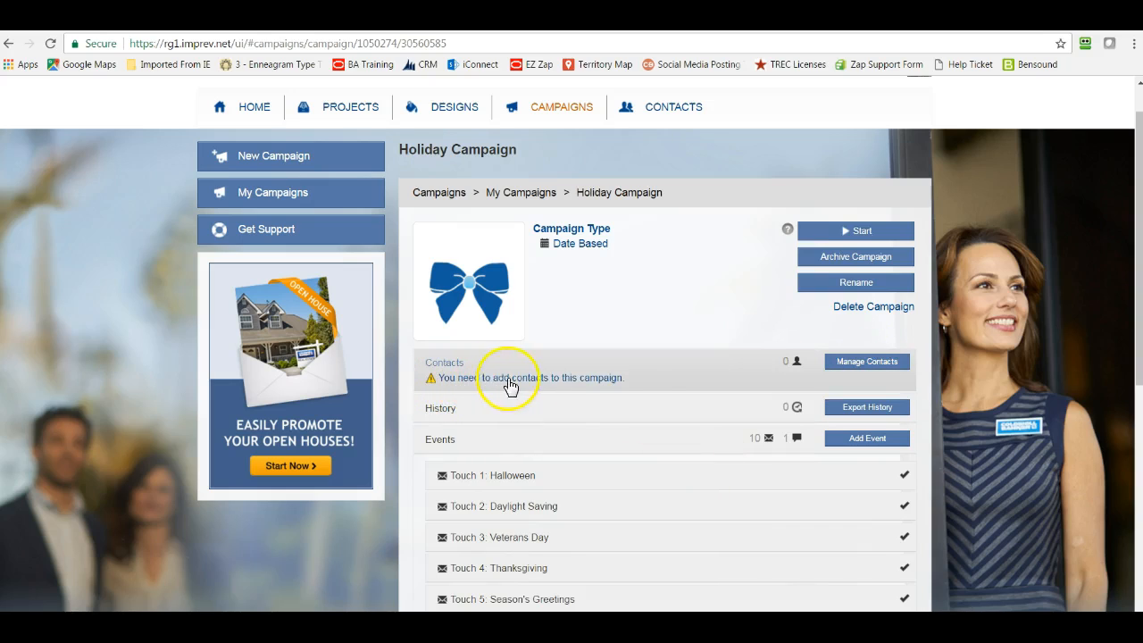
click(871, 361)
scroll(875, 370, down, 3)
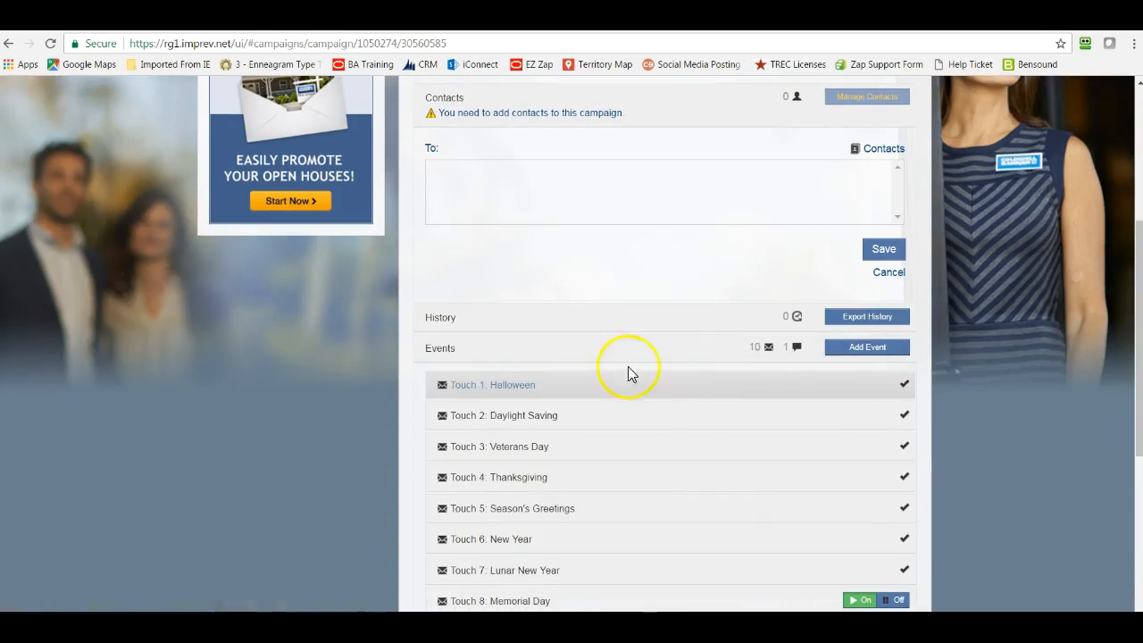
scroll(629, 366, up, 1)
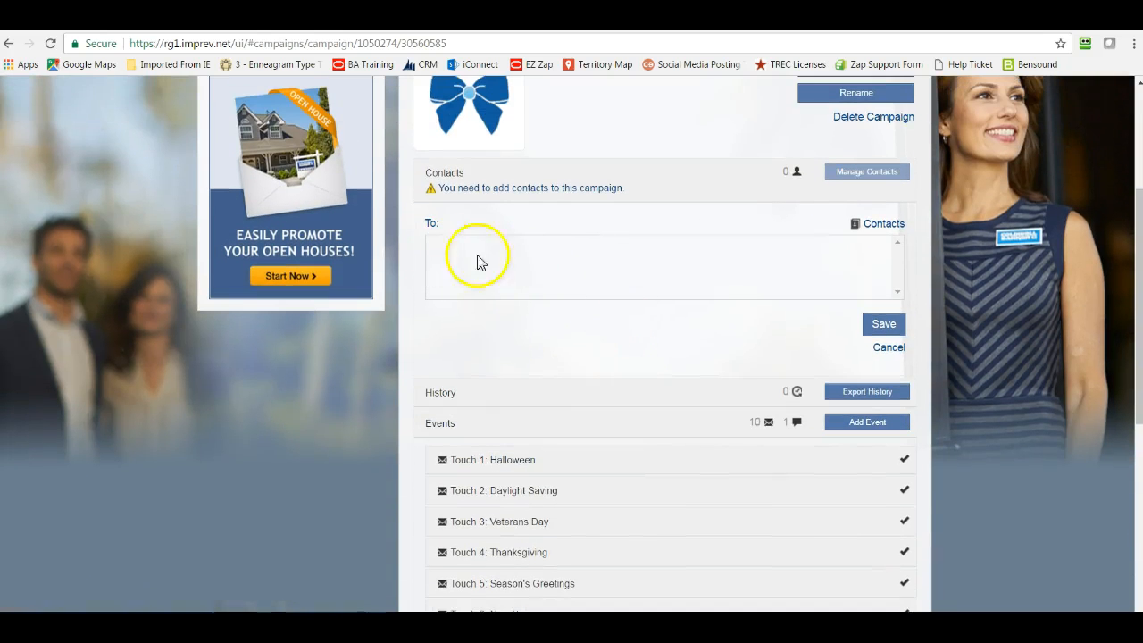
click(883, 225)
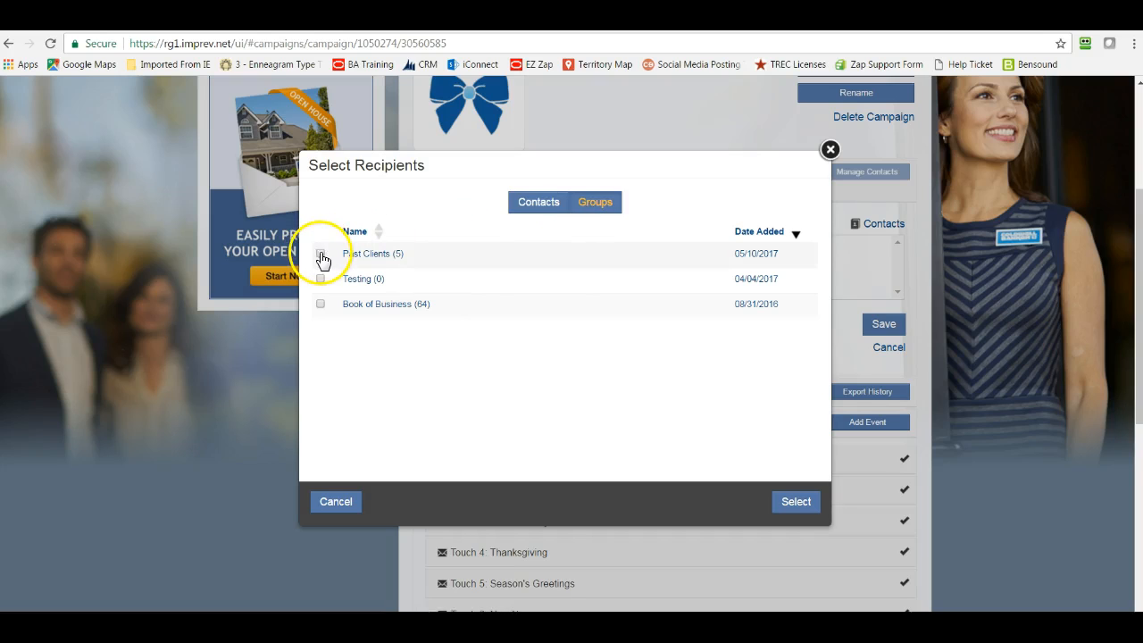
click(321, 254)
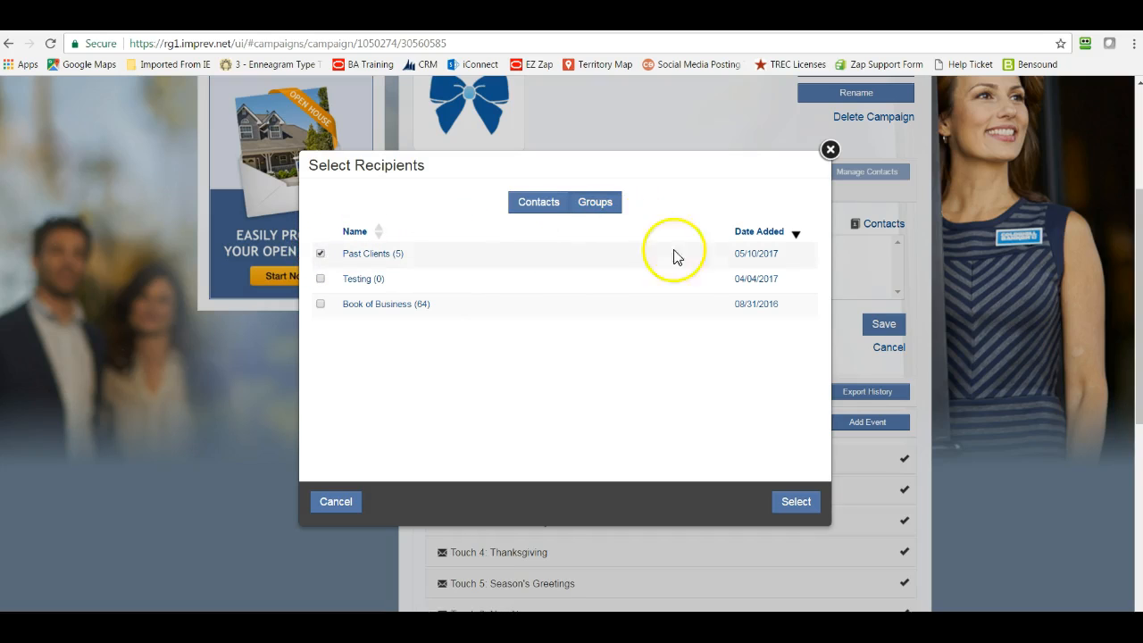
click(798, 503)
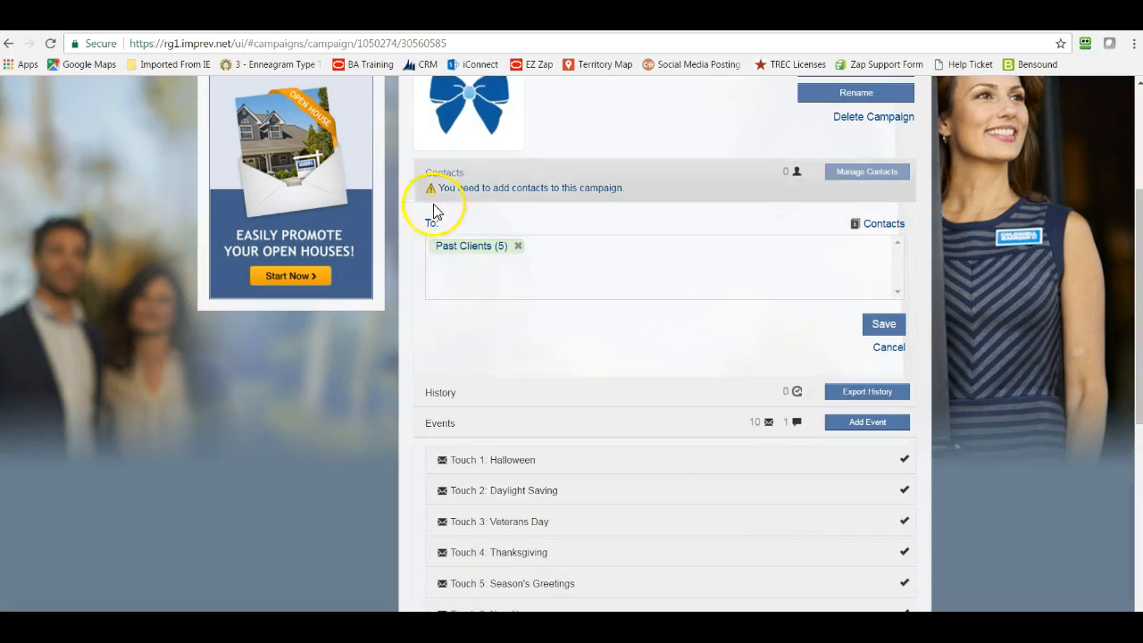
click(885, 328)
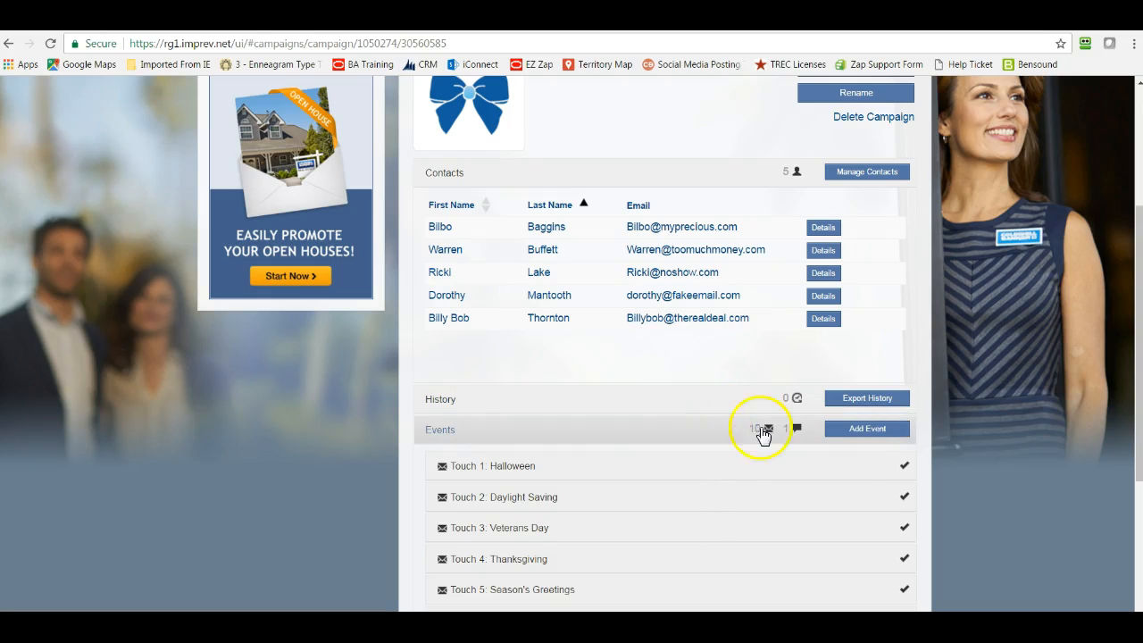
- Open the form for adding a new campaign event, review its event info options, and cancel it
click(863, 432)
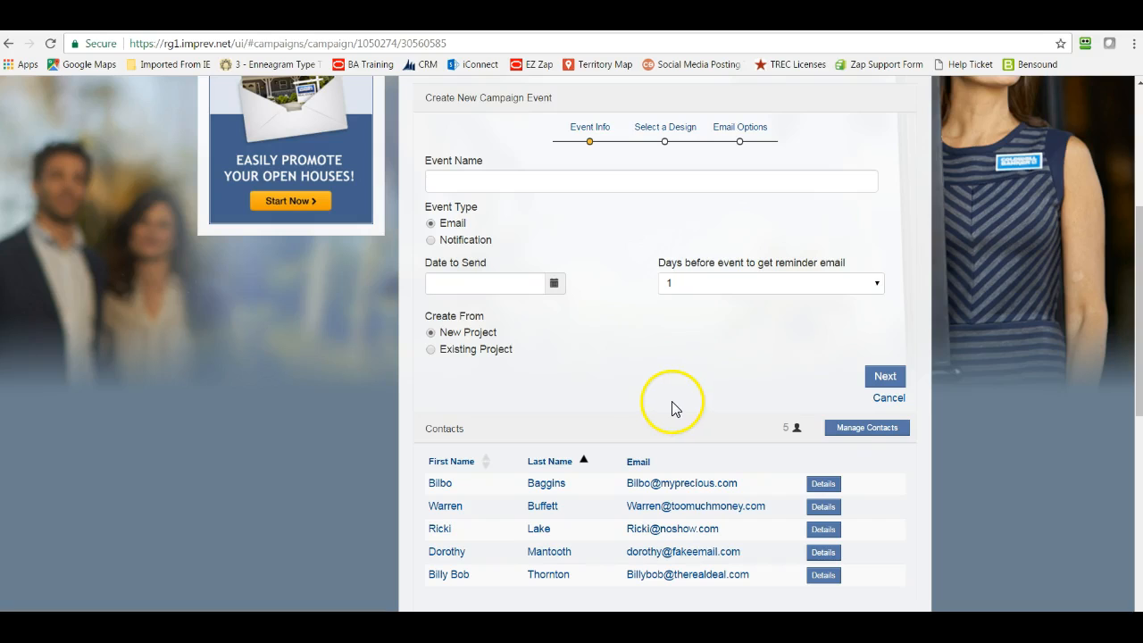
scroll(612, 421, up, 1)
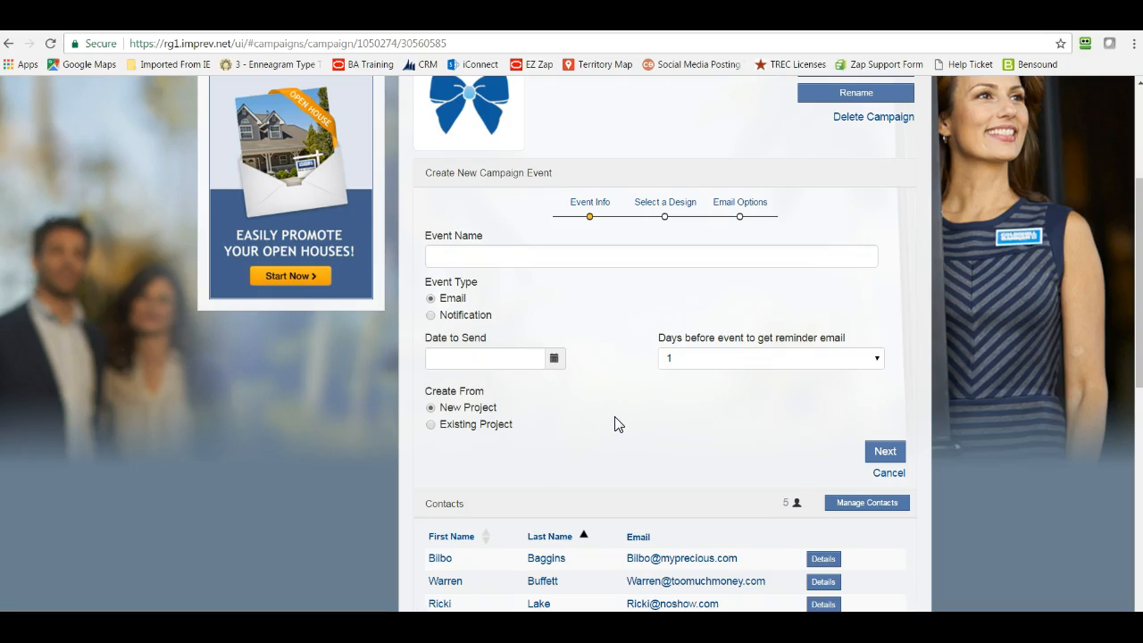
click(889, 475)
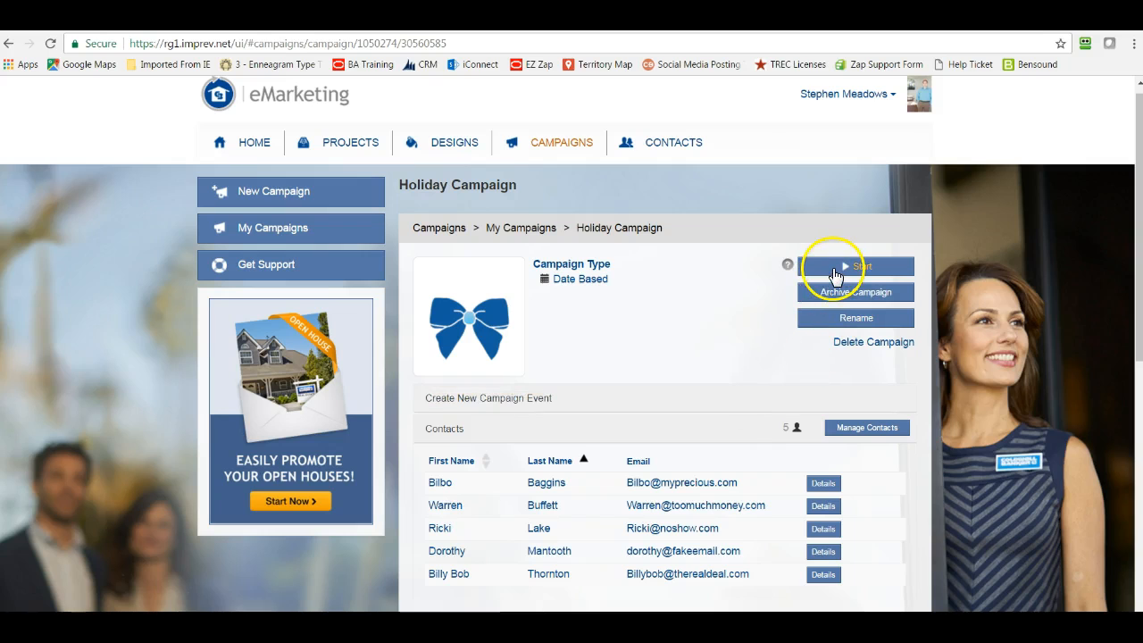
- Start the Holiday Campaign, pause it, and start it again
click(836, 270)
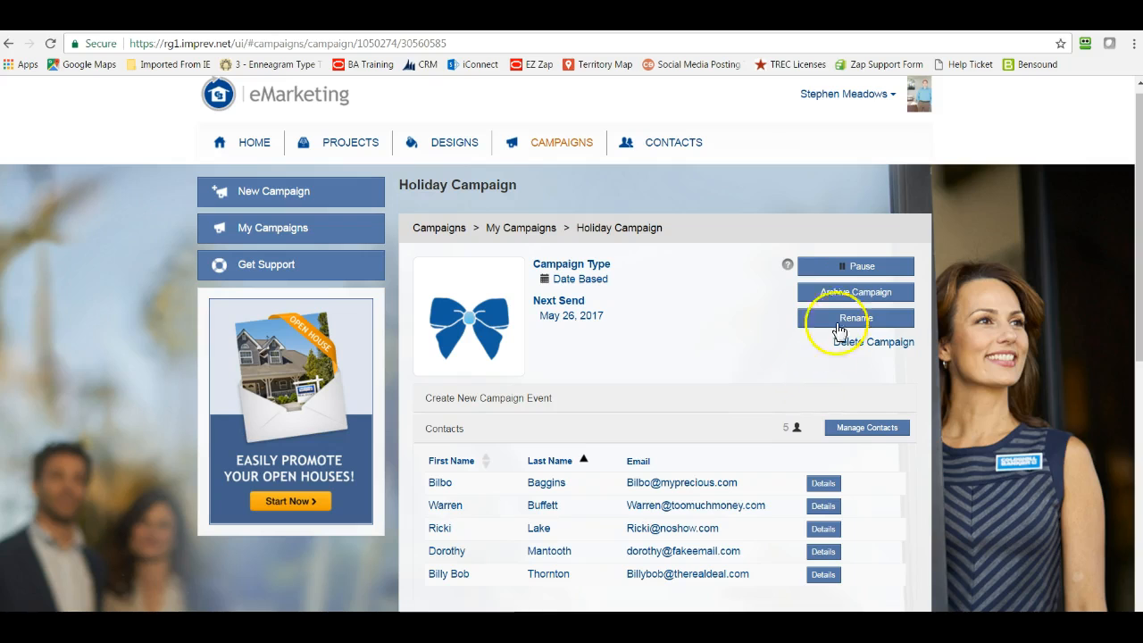
click(844, 266)
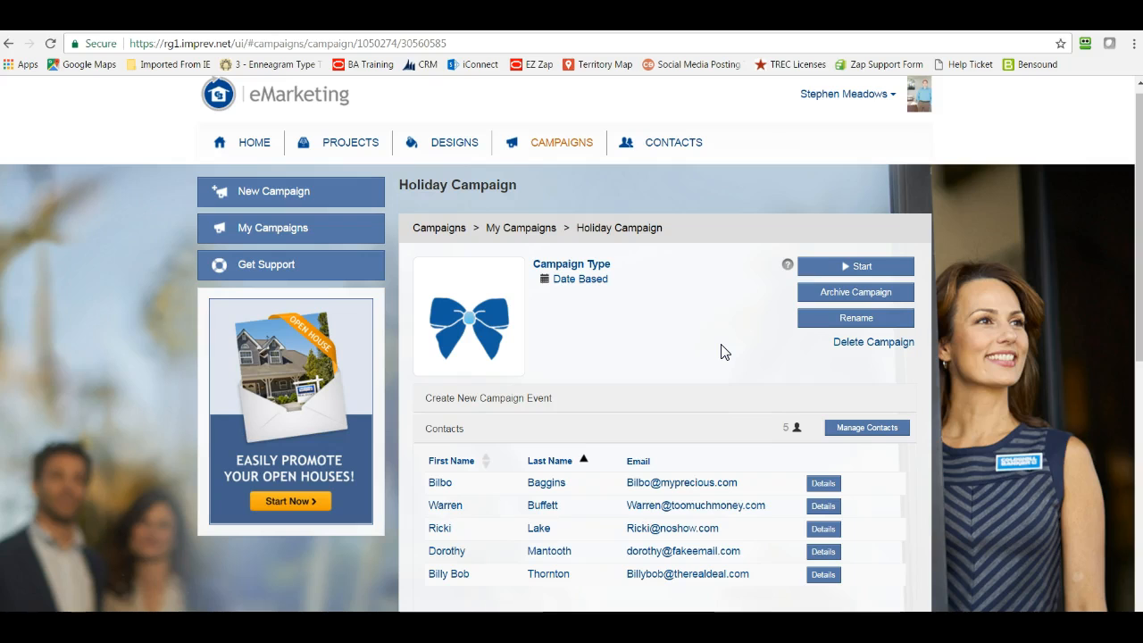
click(850, 269)
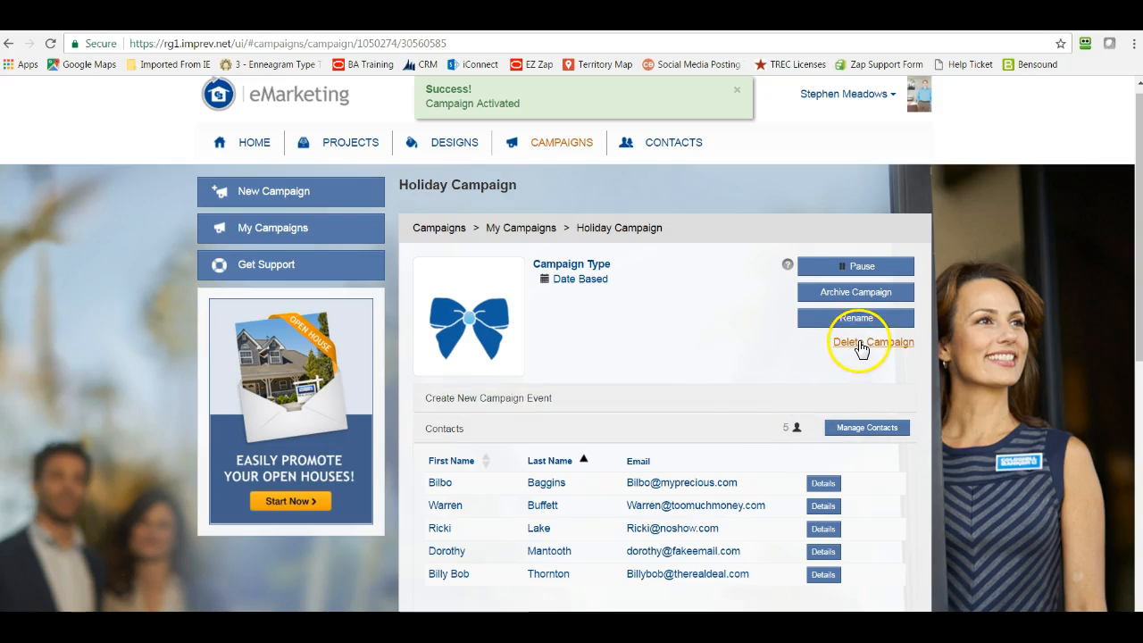
- Delete the Holiday Campaign and confirm the deletion
click(864, 349)
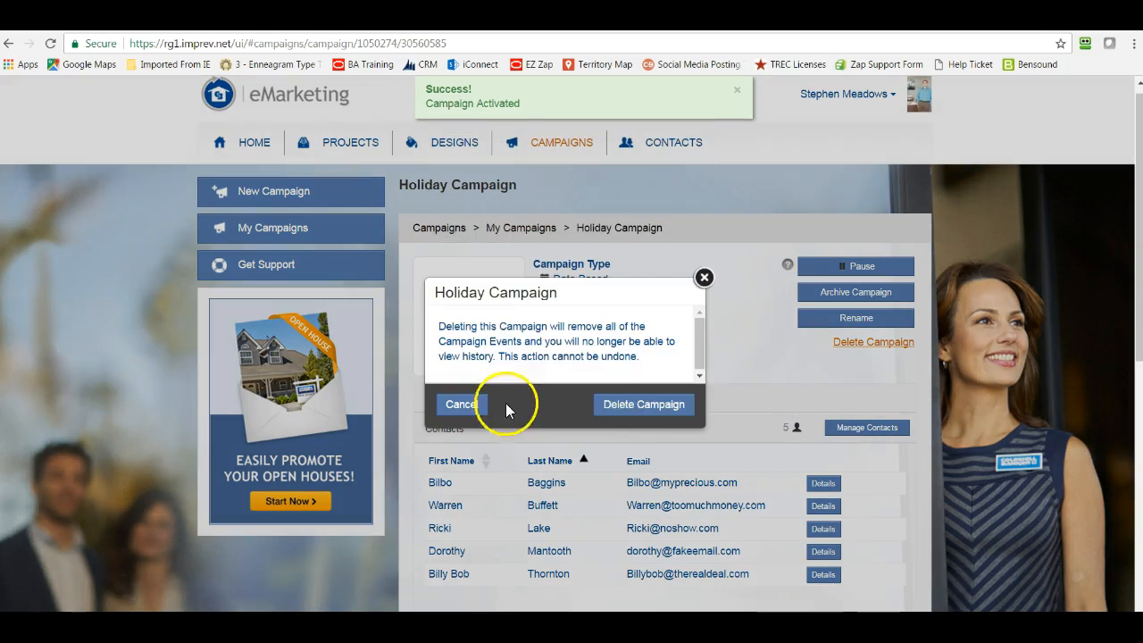
click(619, 407)
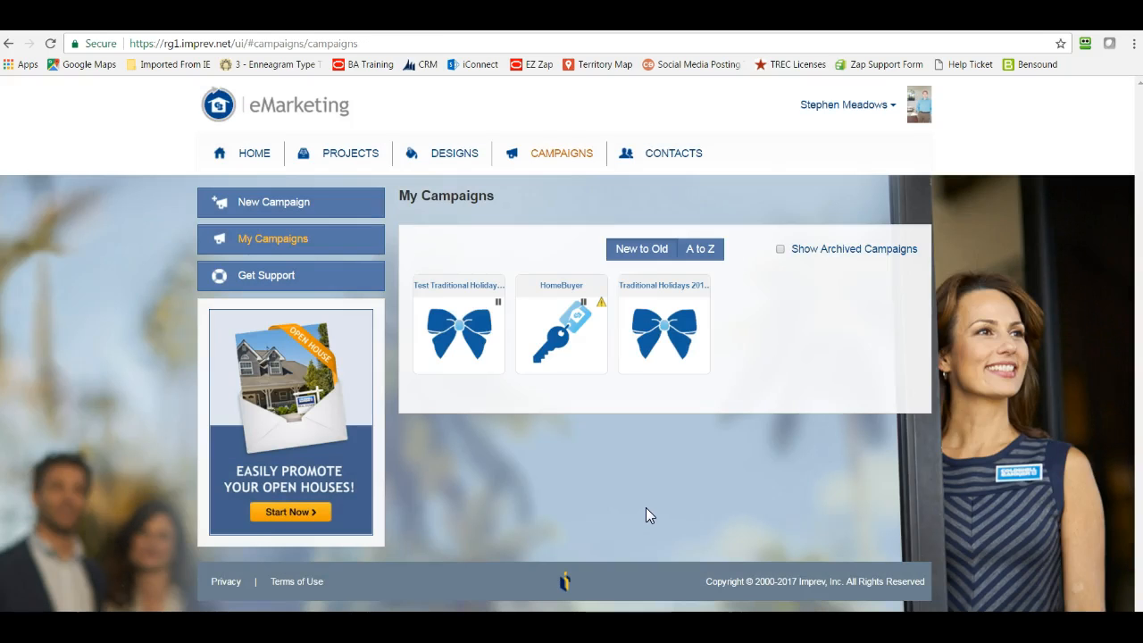
- Open the HomeBuyer campaign and examine the delivery options of Touch 1: Home Buying Checklist, including the number of days until the event fires
click(572, 344)
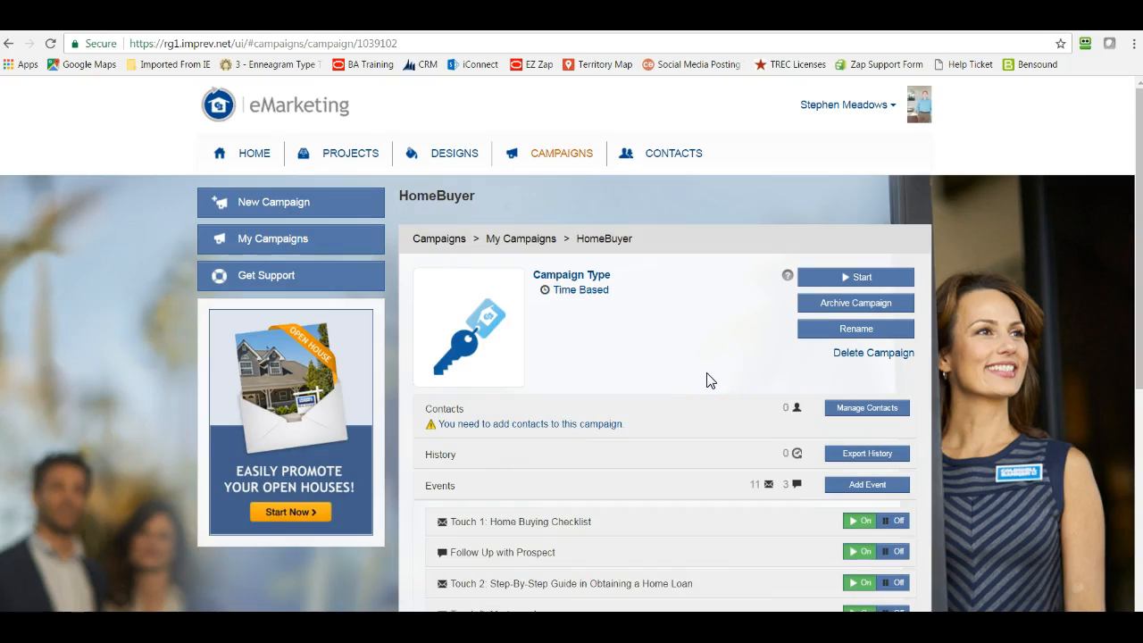
scroll(710, 381, down, 2)
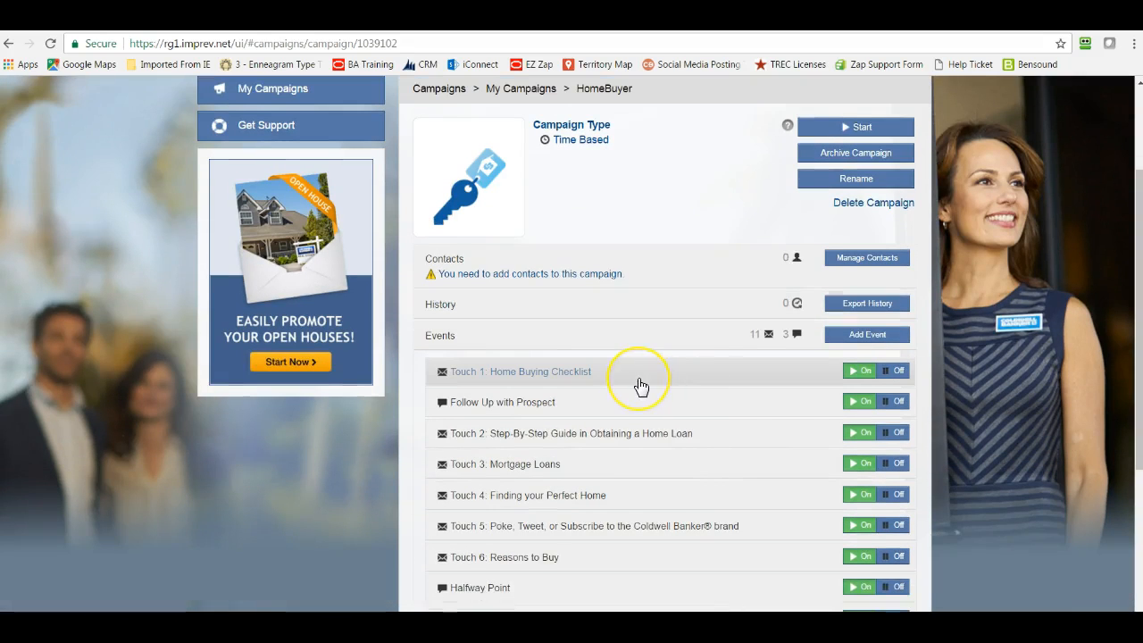
click(641, 386)
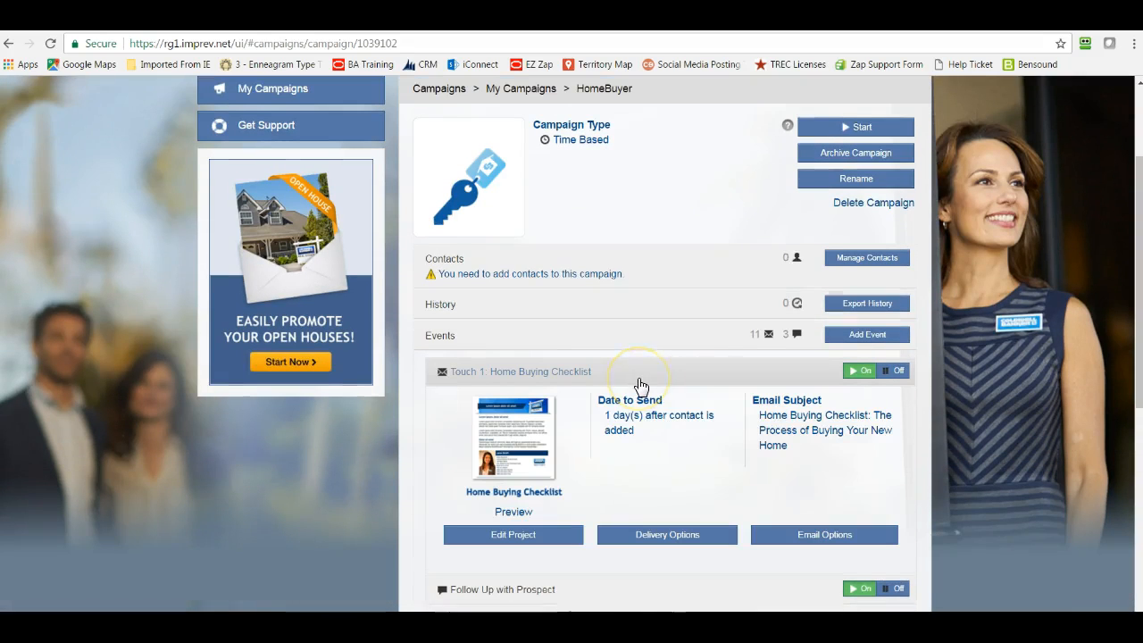
click(675, 536)
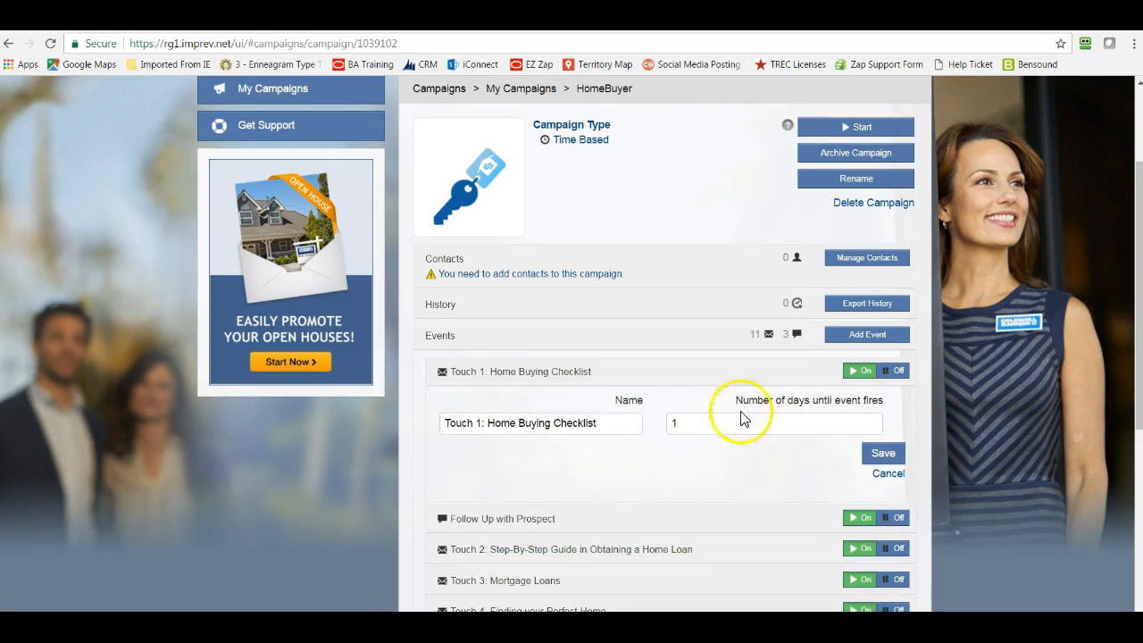
drag(730, 404, 893, 396)
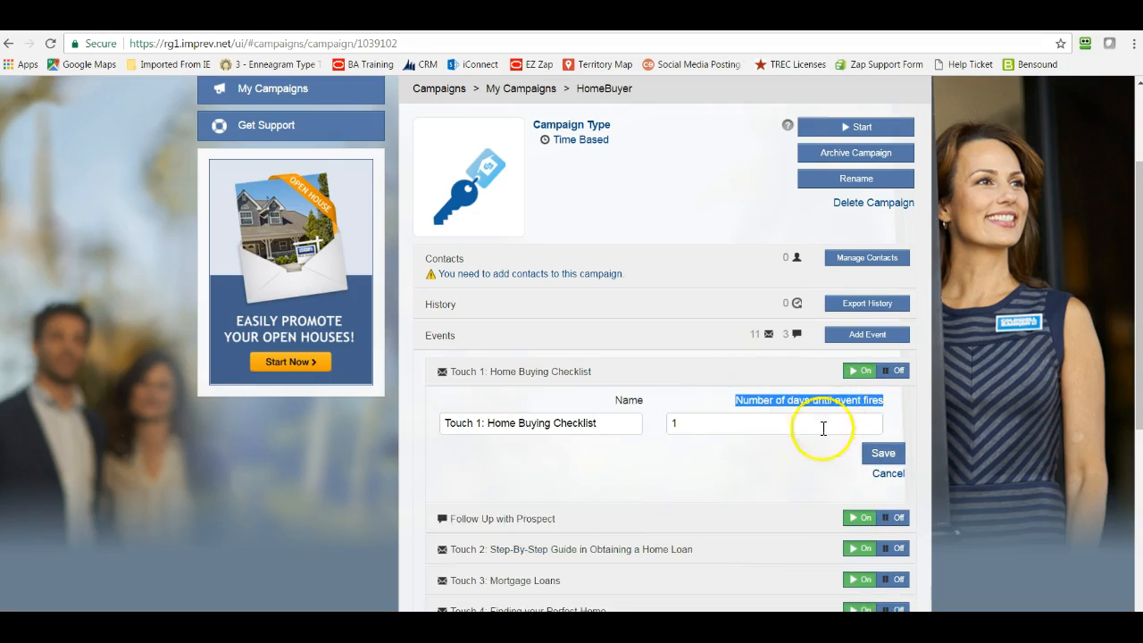
click(715, 496)
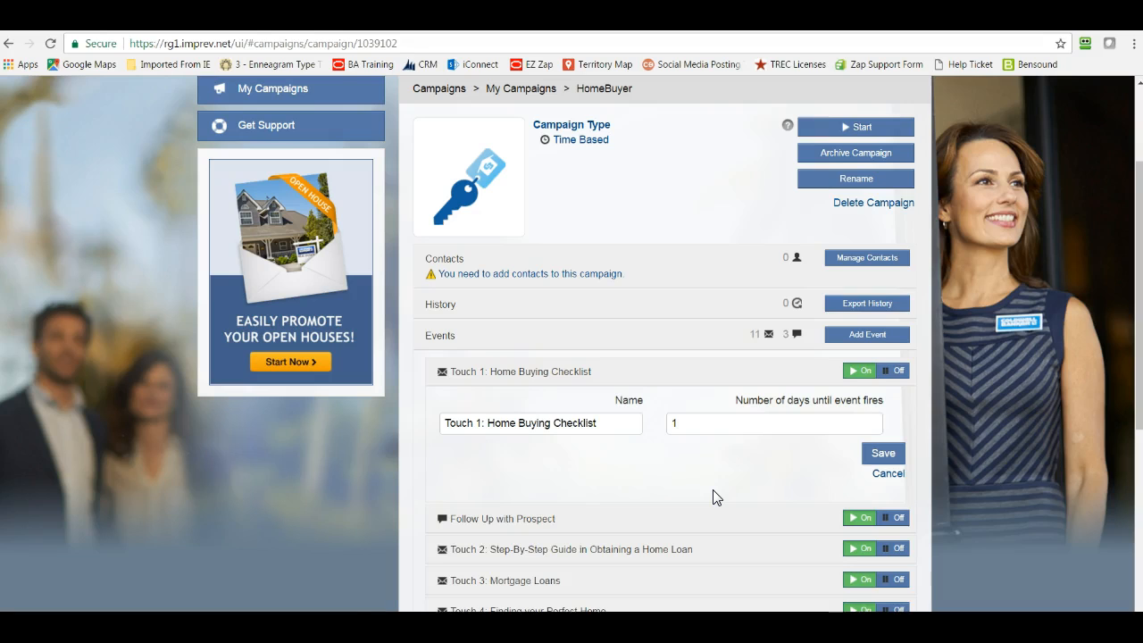
- Expand the Follow Up with Prospect notification to read its script, and expand Touch 2: Step-By-Step Guide in Obtaining a Home Loan
click(664, 520)
scroll(664, 525, down, 2)
scroll(664, 525, down, 1)
scroll(669, 455, down, 2)
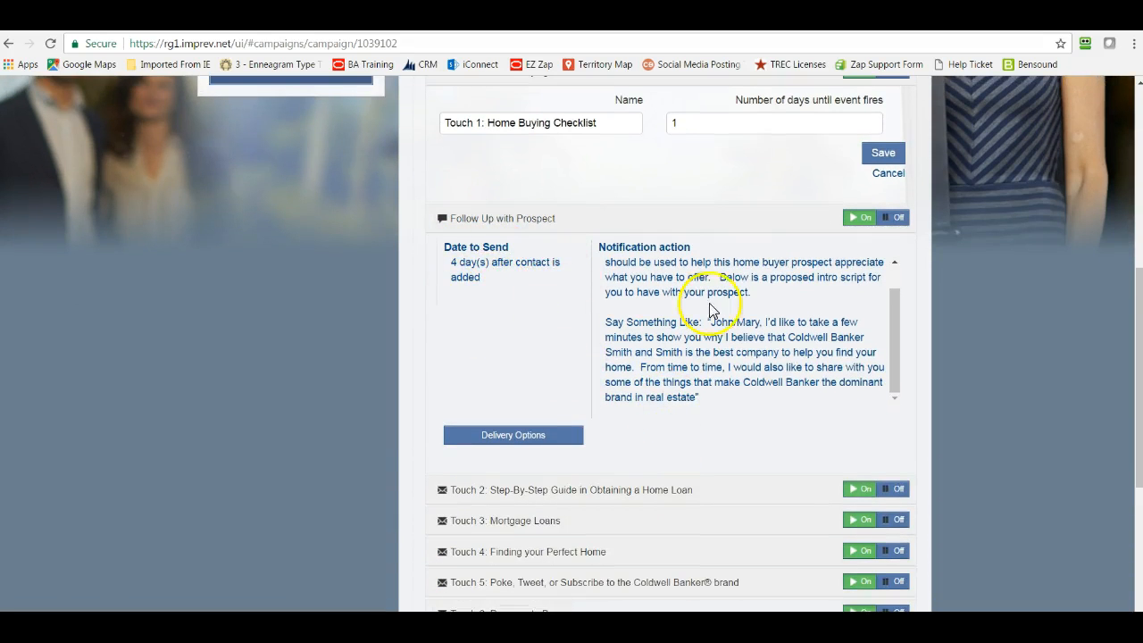
scroll(712, 310, down, 1)
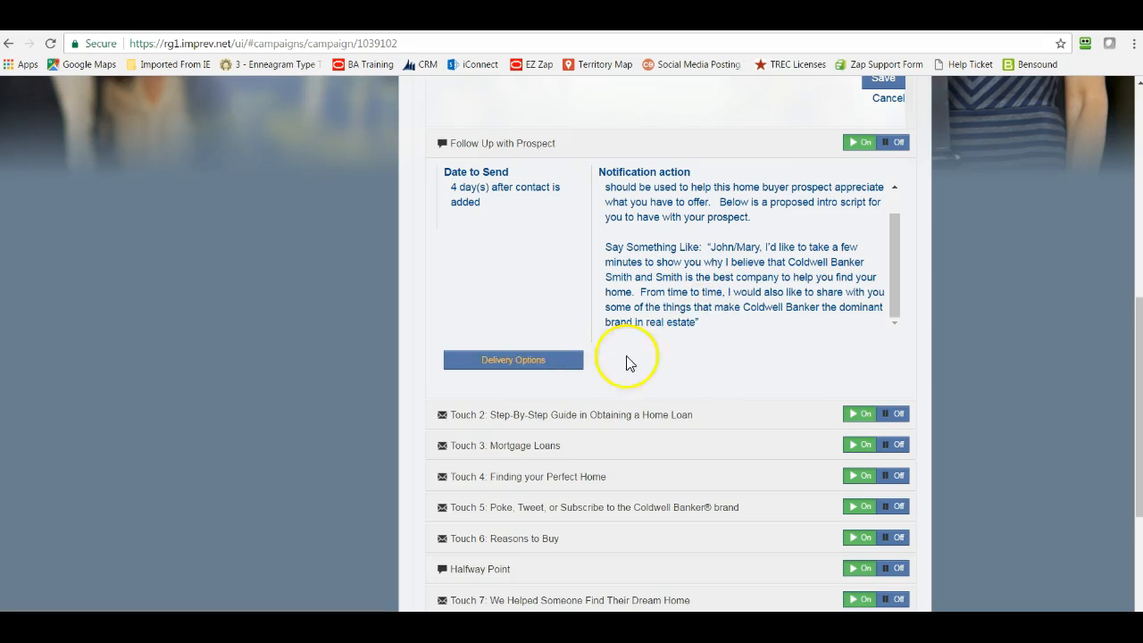
click(631, 416)
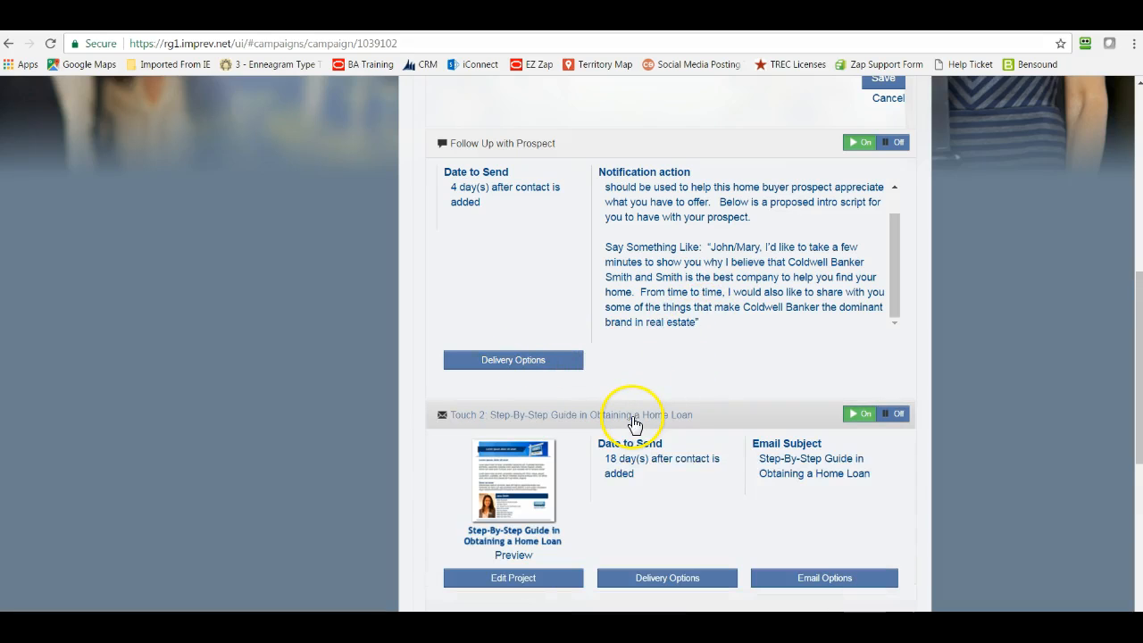
- Check the send timing of Touch 2: Step-By-Step Guide, and expand Touch 3: Mortgage Loans to check when it is sent
scroll(639, 451, down, 2)
drag(605, 308, 631, 309)
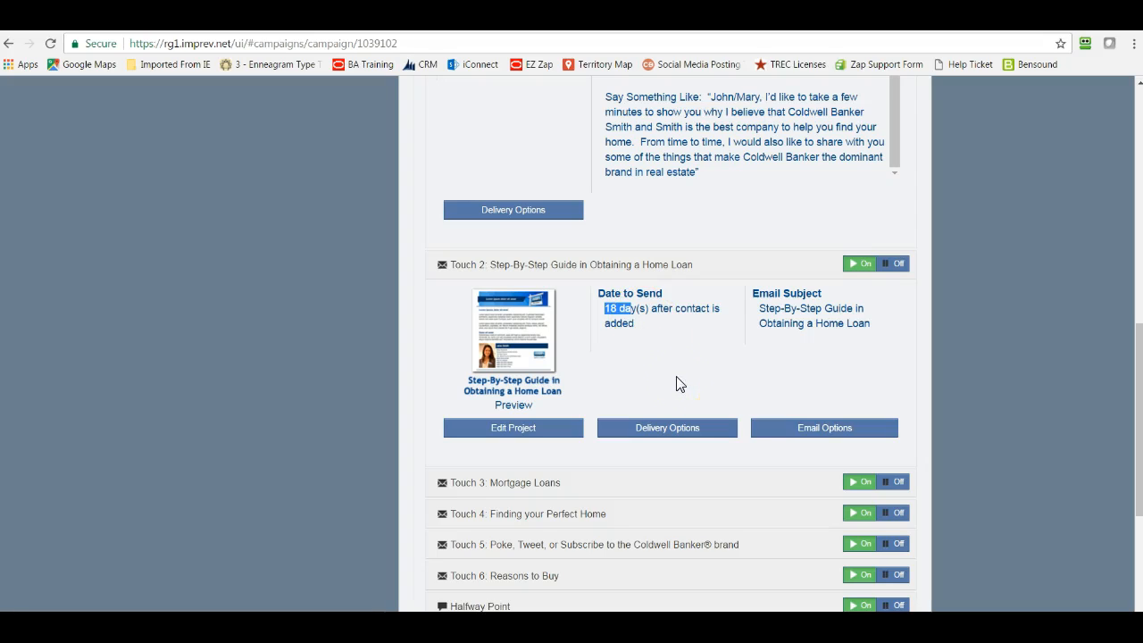
click(632, 494)
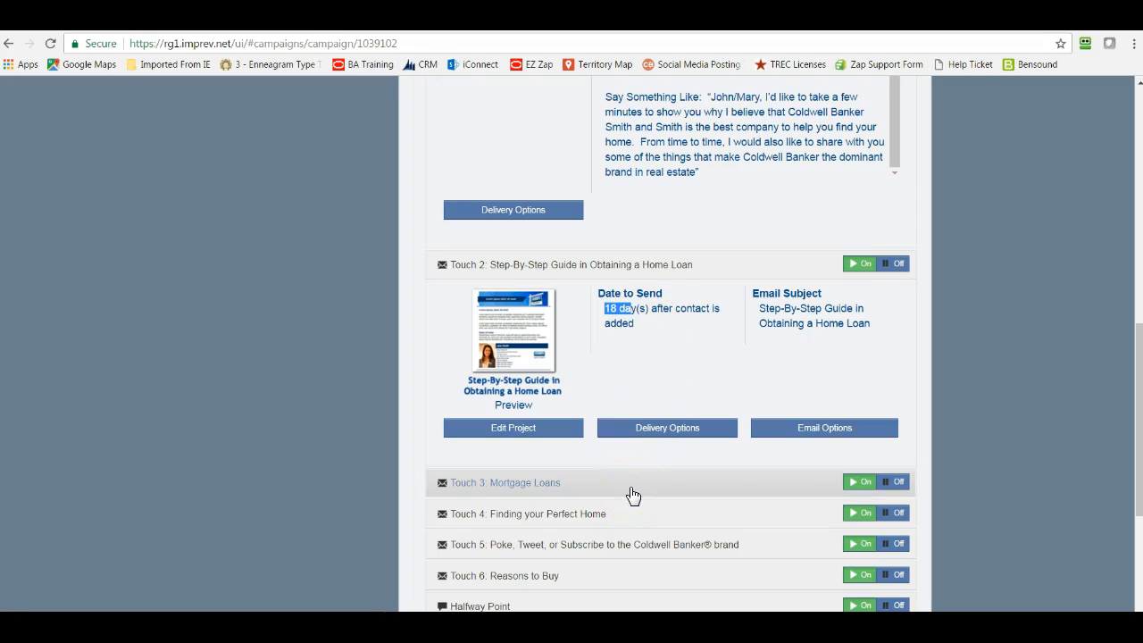
click(633, 494)
drag(610, 527, 671, 528)
click(708, 564)
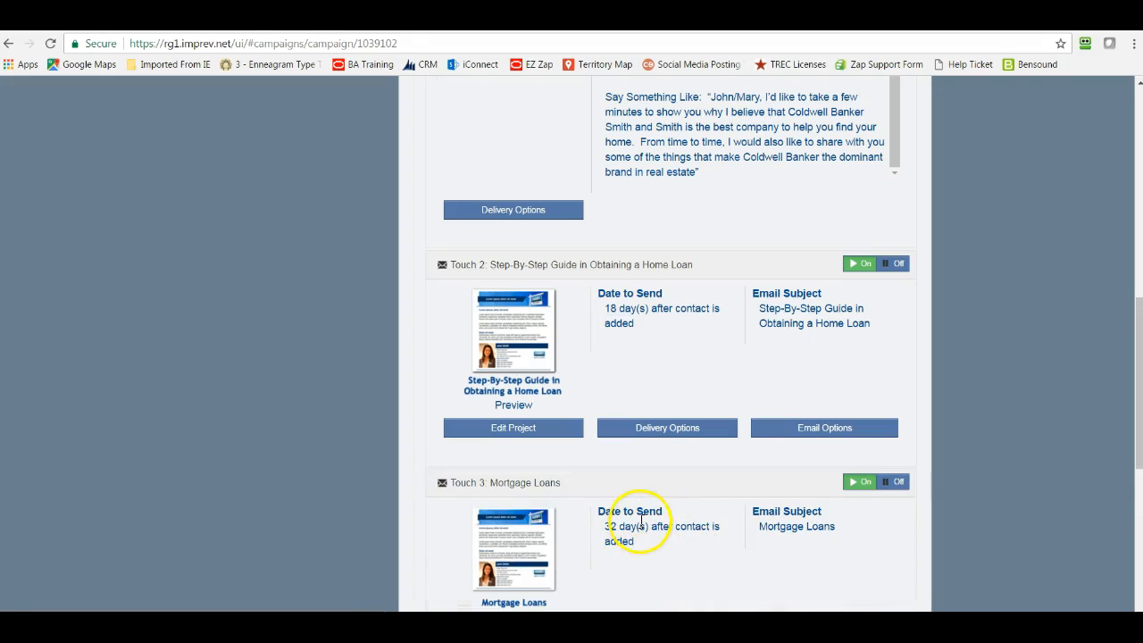
- Expand Touch 11: Buyers Promise and check how many days after adding a contact it is sent
scroll(652, 487, down, 2)
scroll(635, 545, down, 1)
scroll(635, 546, down, 4)
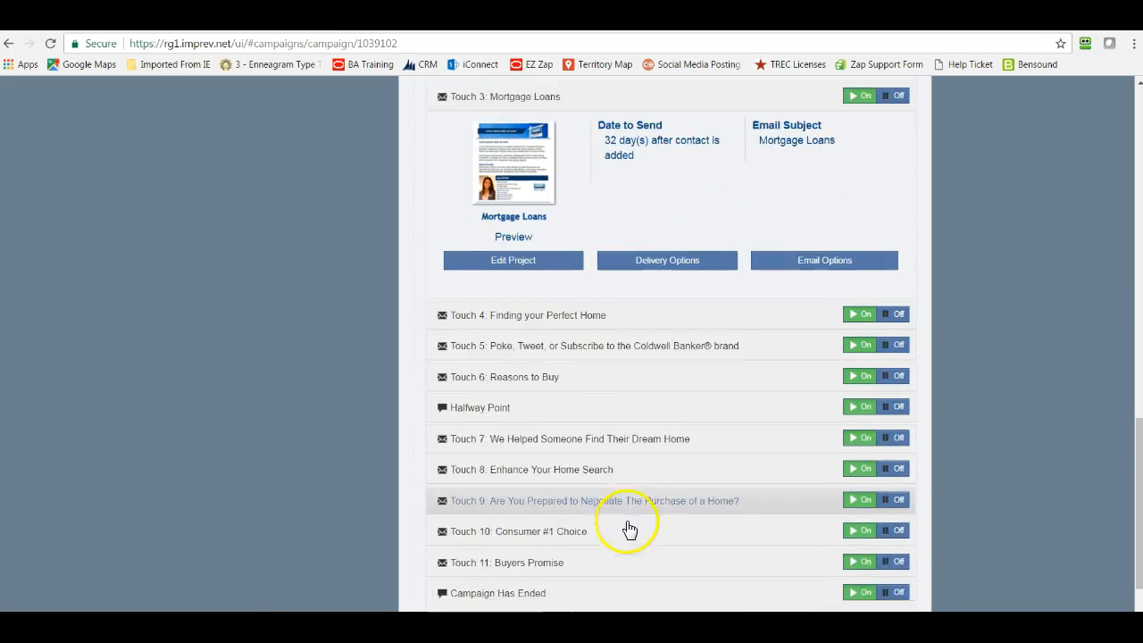
click(612, 476)
drag(604, 520, 620, 522)
click(673, 549)
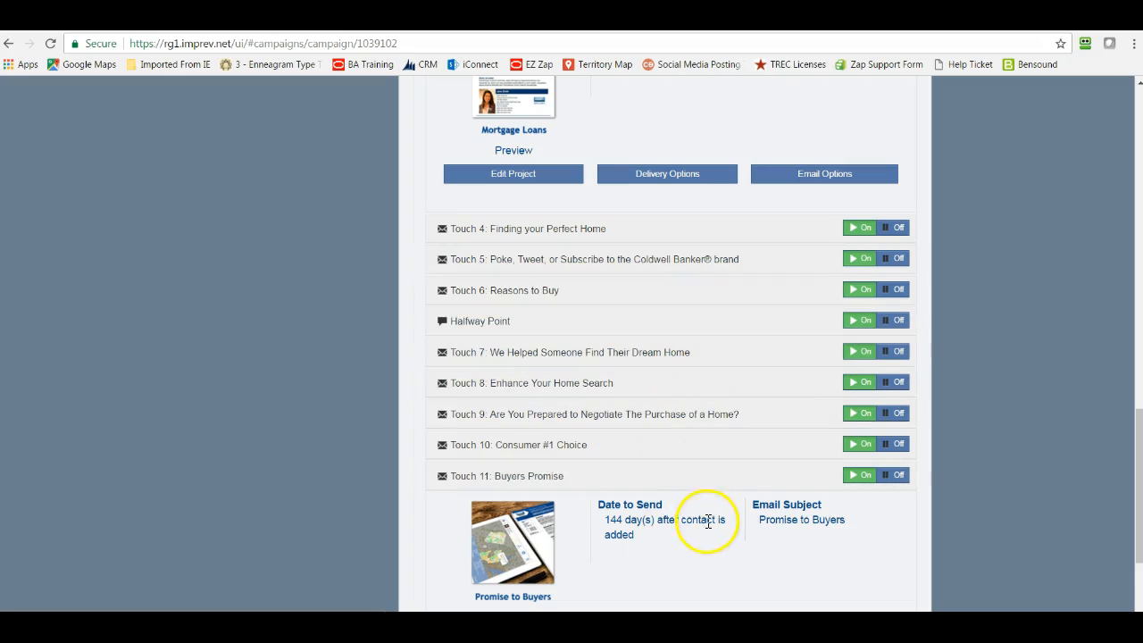
- Open the Touch 11: Buyers Promise project for editing to view its text options, and return to the HomeBuyer campaign
scroll(665, 525, down, 2)
click(522, 489)
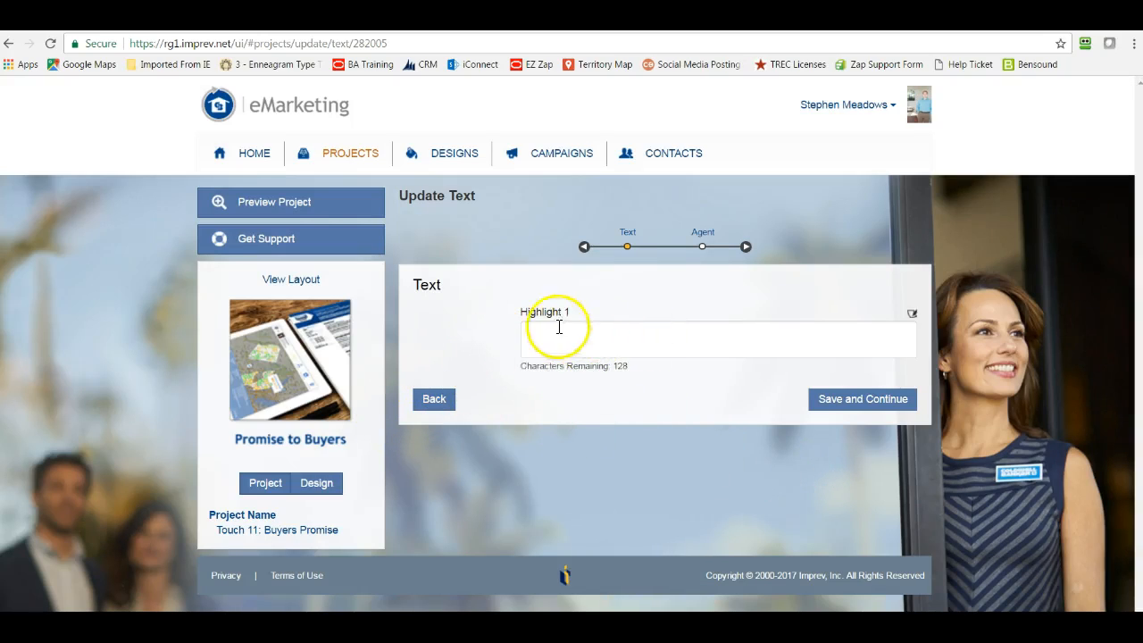
click(432, 400)
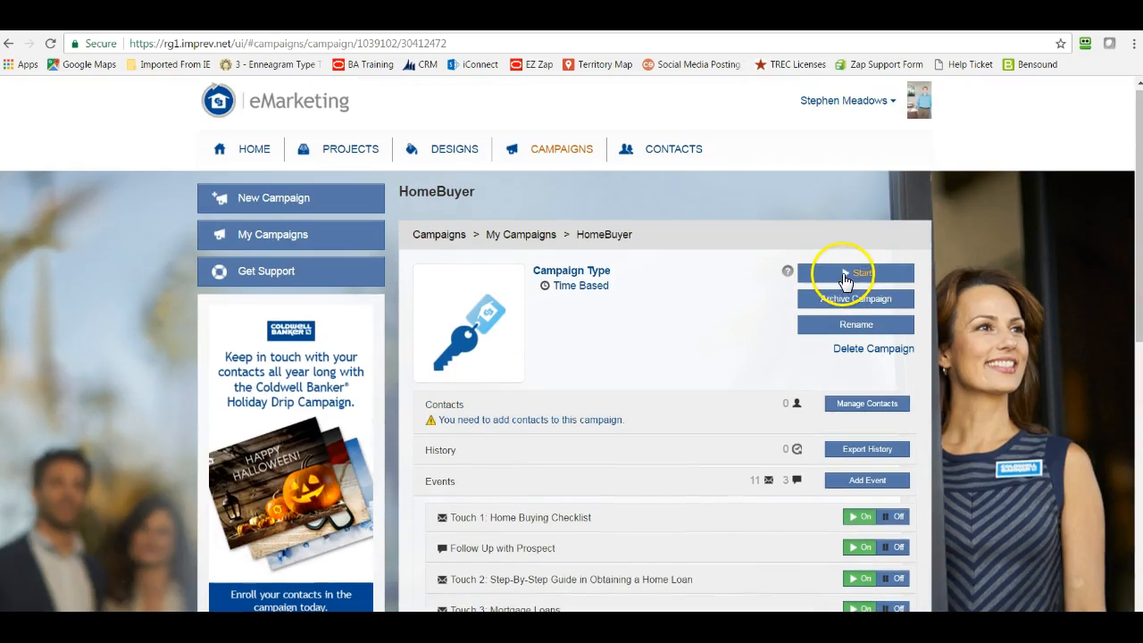
- Open contact management for the HomeBuyer campaign to view the recipient entry, and cancel without adding contacts
click(834, 405)
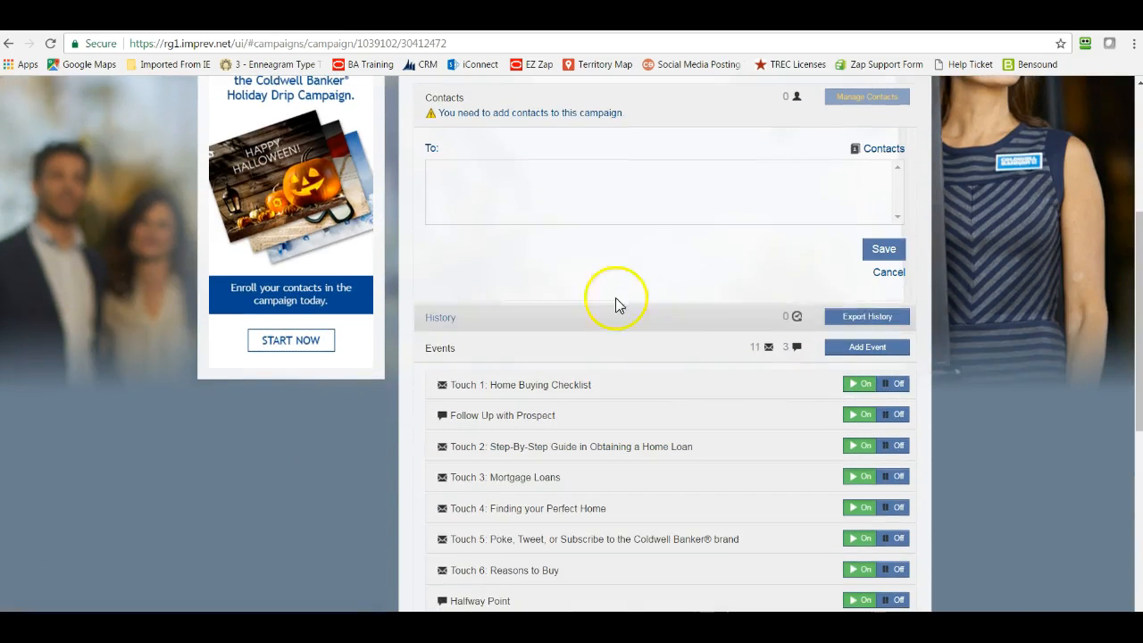
scroll(748, 329, up, 1)
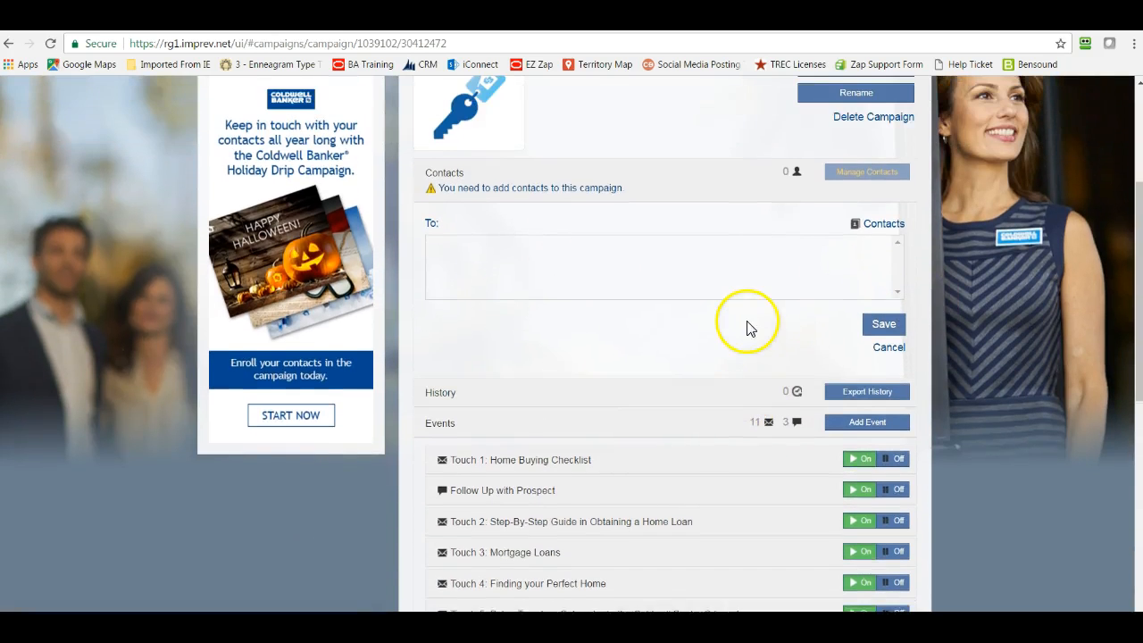
scroll(749, 328, up, 1)
click(889, 422)
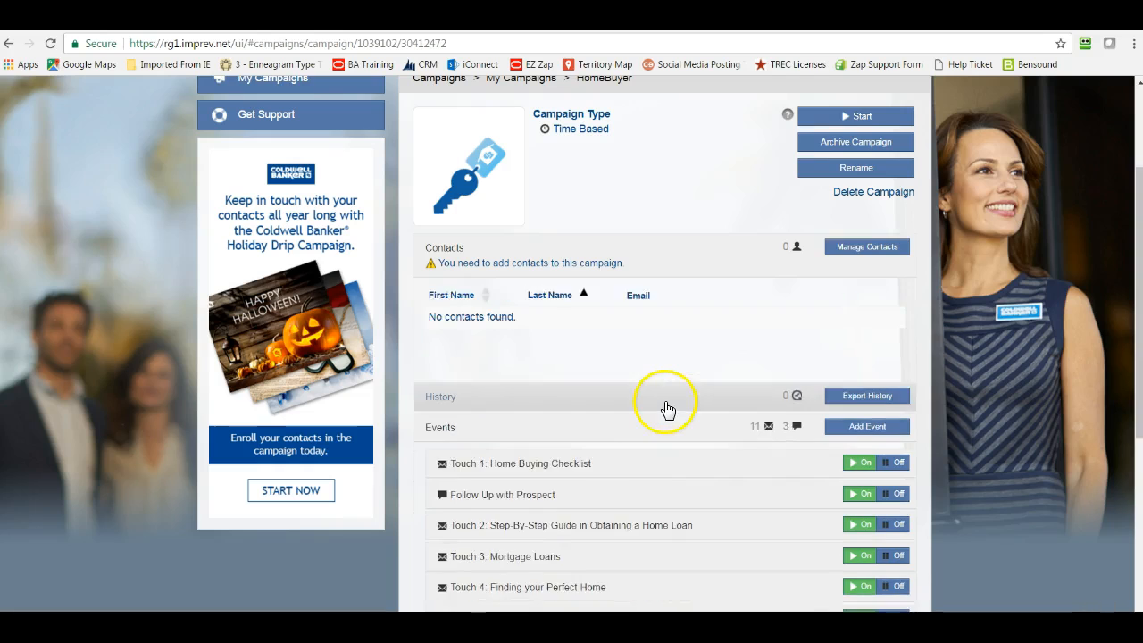
scroll(665, 404, up, 2)
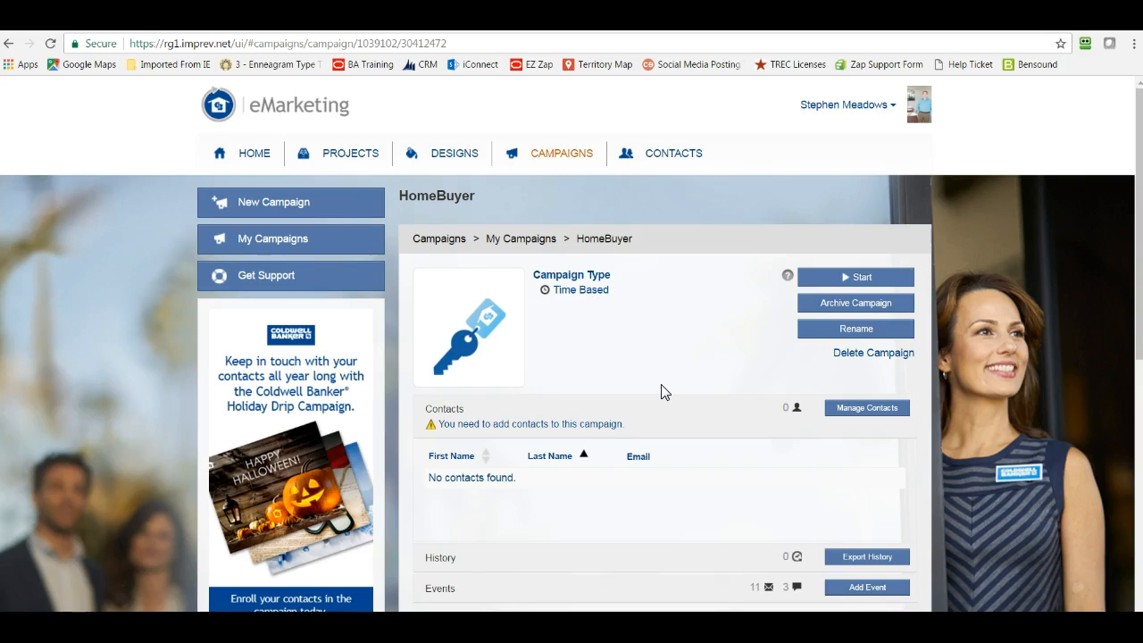
- Switch to the Word document titled Tips, Tricks, and Tools to show the eMarketing Campaigns contact page
click(645, 518)
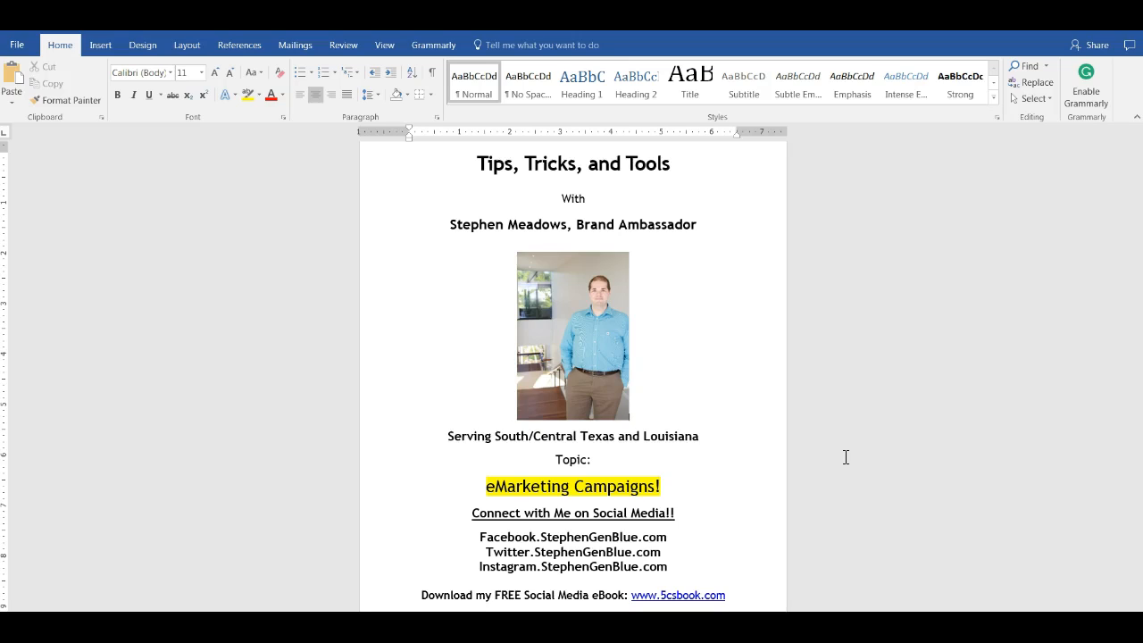
click(203, 377)
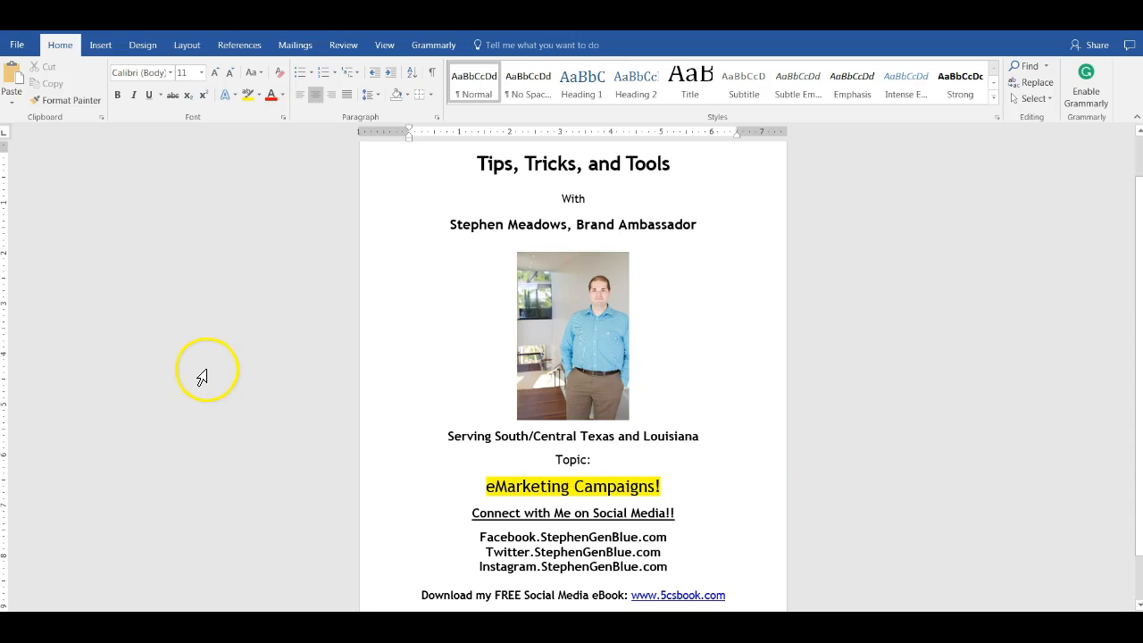